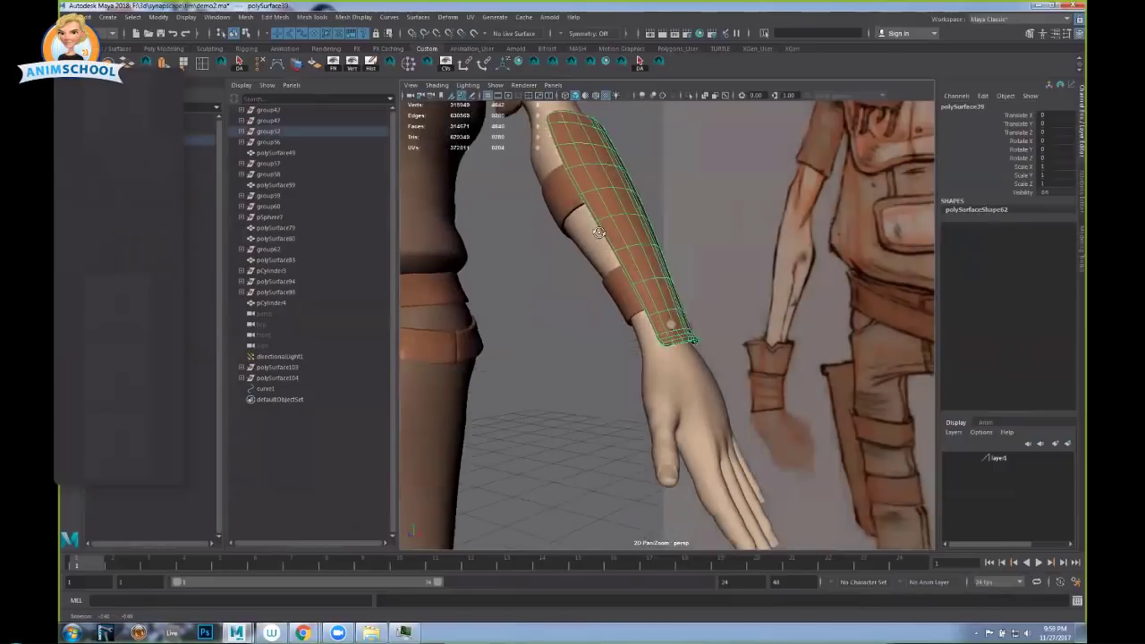
# Examine the forearm guard, its two straps and the bare arm mesh underneath against the character sketch.
pyautogui.moveTo(598, 232)
pyautogui.keyDown('alt'); pyautogui.mouseDown()
pyautogui.moveTo(616, 223)
pyautogui.moveTo(619, 243)
pyautogui.moveTo(646, 246)
pyautogui.moveTo(576, 346)
pyautogui.moveTo(551, 356)
pyautogui.moveTo(577, 348)
pyautogui.moveTo(589, 323)
pyautogui.moveTo(597, 353)
pyautogui.moveTo(612, 334)
pyautogui.mouseUp(); pyautogui.keyUp('alt')
pyautogui.keyDown('shift'); pyautogui.click(616, 223); pyautogui.keyUp('shift')
pyautogui.keyDown('shift'); pyautogui.click(575, 345); pyautogui.keyUp('shift')
pyautogui.keyDown('shift'); pyautogui.click(594, 364); pyautogui.keyUp('shift')
pyautogui.click(573, 341)
pyautogui.click(587, 313)
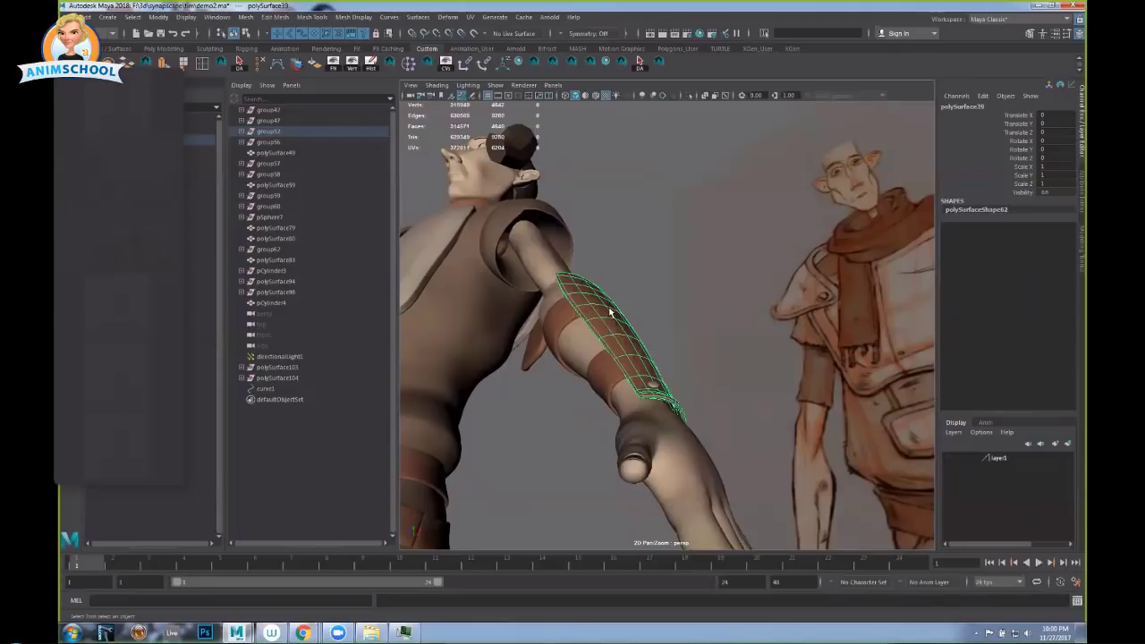
pyautogui.click(585, 335)
pyautogui.keyDown('shift'); pyautogui.click(614, 327); pyautogui.keyUp('shift')
pyautogui.keyDown('alt'); pyautogui.moveTo(621, 377); pyautogui.dragTo(643, 413); pyautogui.keyUp('alt')
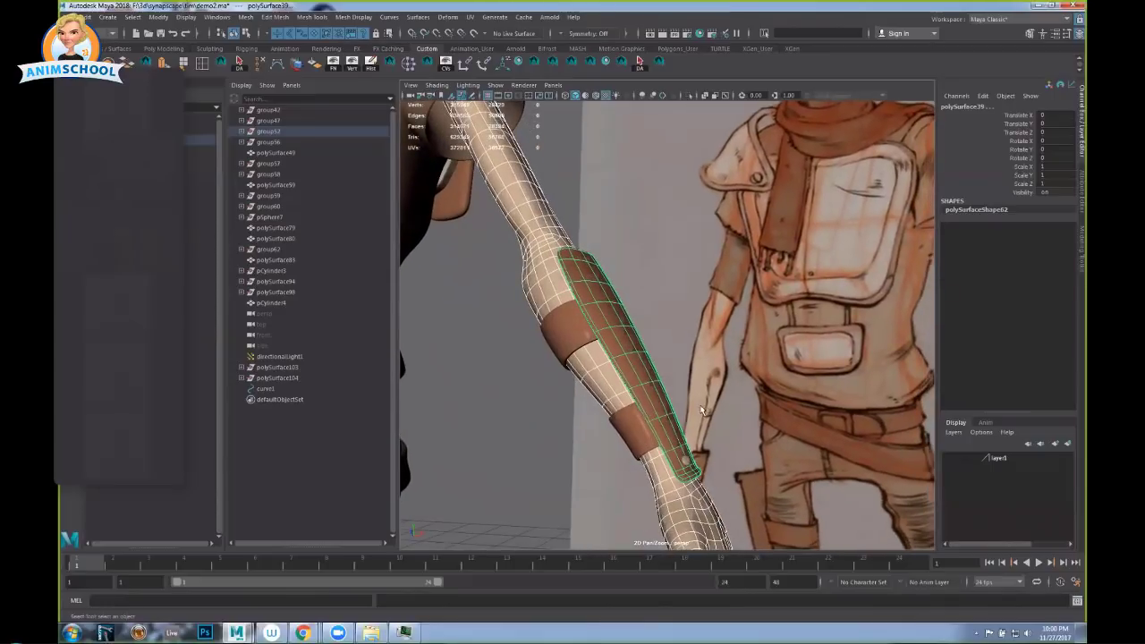
pyautogui.keyDown('alt'); pyautogui.moveTo(701, 409); pyautogui.dragTo(595, 371, button='right'); pyautogui.keyUp('alt')
pyautogui.keyDown('alt'); pyautogui.moveTo(596, 370); pyautogui.dragTo(662, 319, button='middle'); pyautogui.keyUp('alt')
pyautogui.click(665, 309)
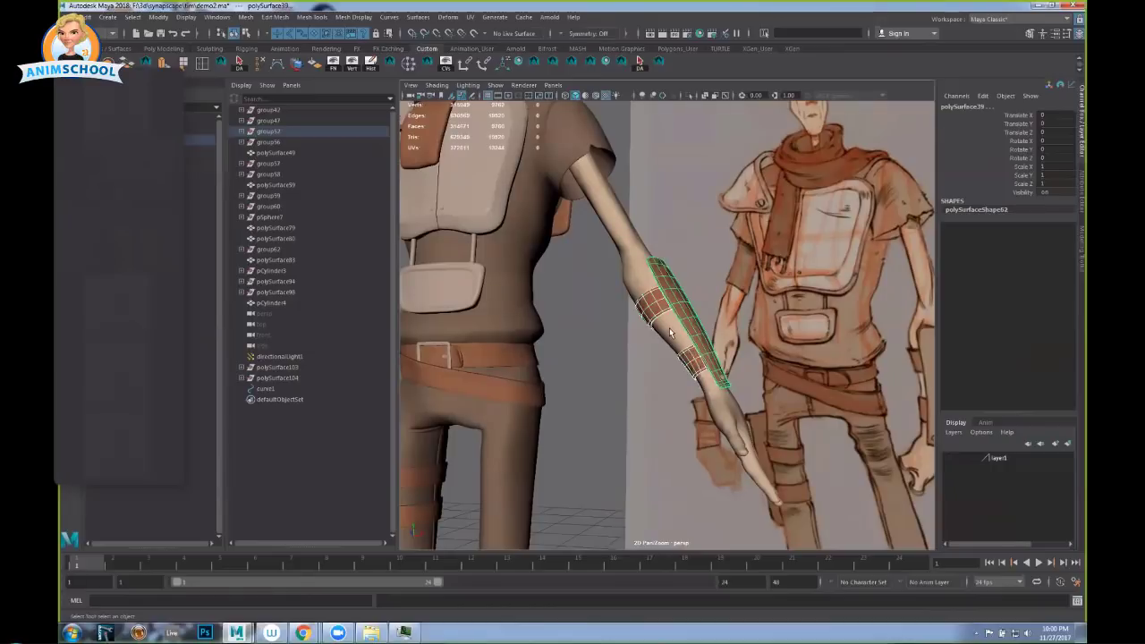
pyautogui.click(671, 333)
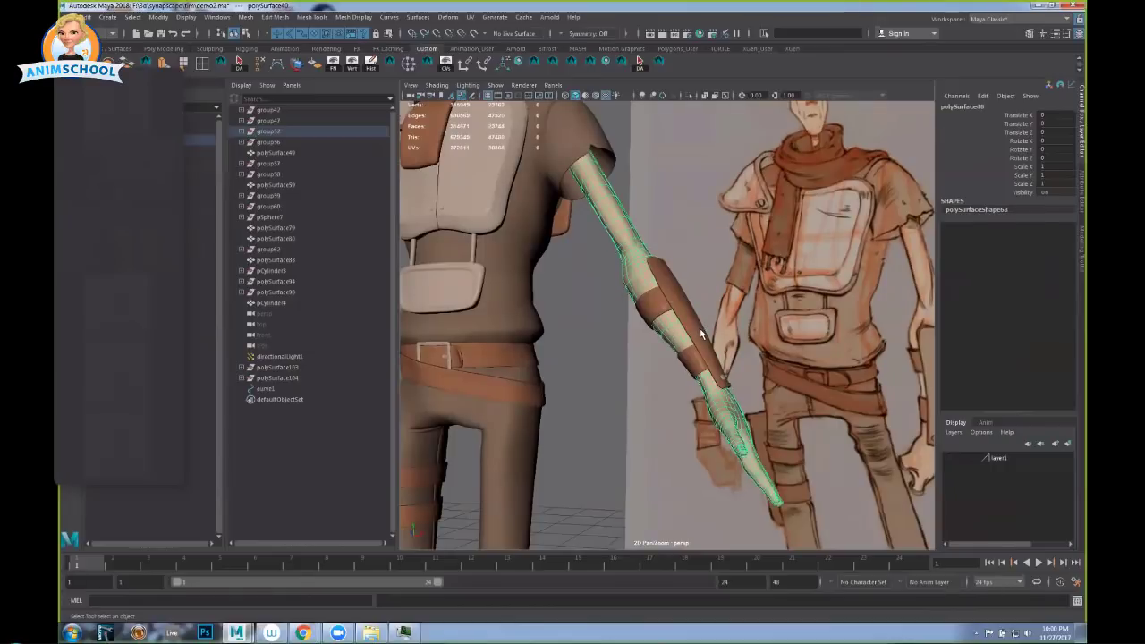
# Inspect the two thigh straps, the trousers mesh and the band on the sheath beside the leg.
pyautogui.keyDown('alt'); pyautogui.moveTo(529, 368); pyautogui.dragTo(629, 350); pyautogui.keyUp('alt')
pyautogui.click(601, 383)
pyautogui.keyDown('shift'); pyautogui.click(596, 417); pyautogui.keyUp('shift')
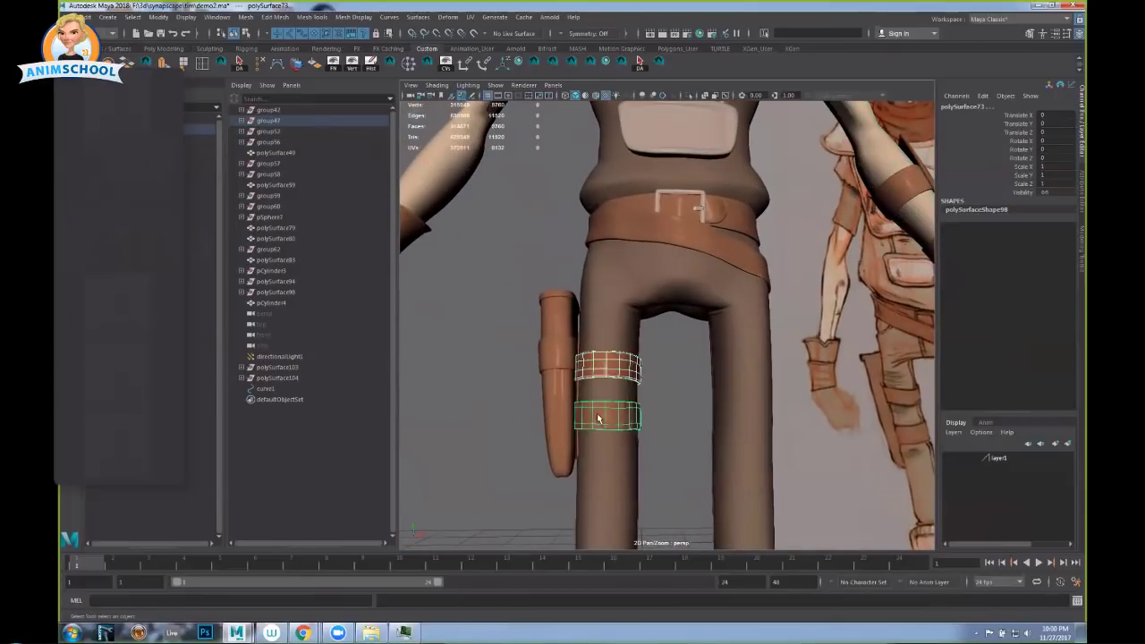
pyautogui.keyDown('shift'); pyautogui.click(609, 390); pyautogui.keyUp('shift')
pyautogui.keyDown('alt'); pyautogui.moveTo(698, 399); pyautogui.dragTo(723, 404); pyautogui.keyUp('alt')
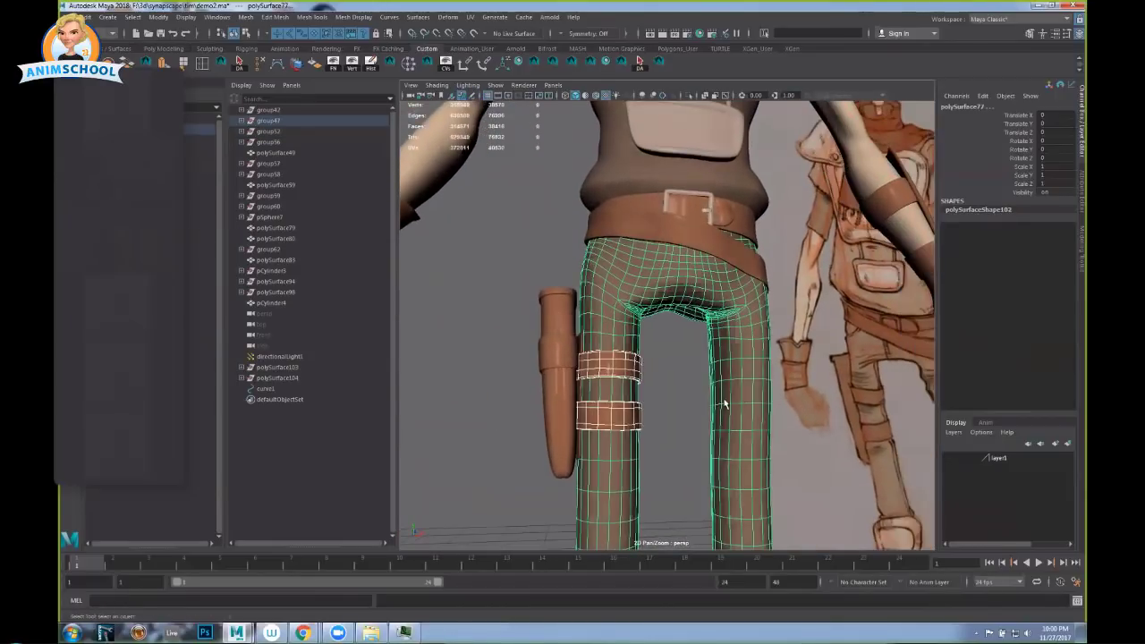
pyautogui.click(559, 345)
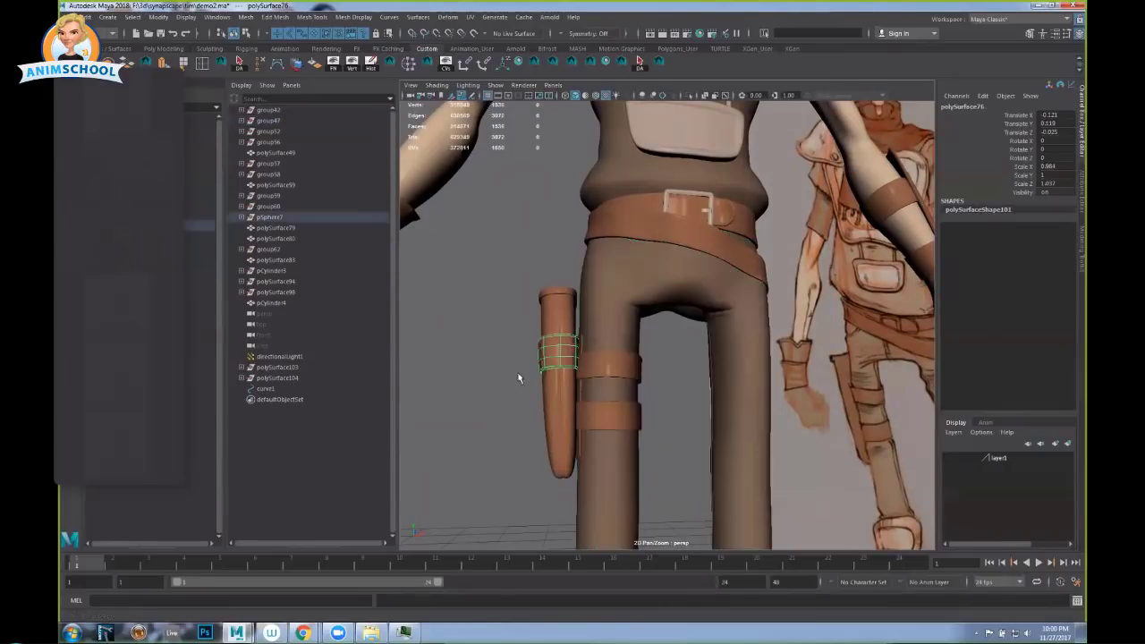
# Move the glove off the hand along X to check the arm underneath and undo the move.
pyautogui.keyDown('alt'); pyautogui.moveTo(519, 378); pyautogui.dragTo(593, 327); pyautogui.keyUp('alt')
pyautogui.click(672, 339)
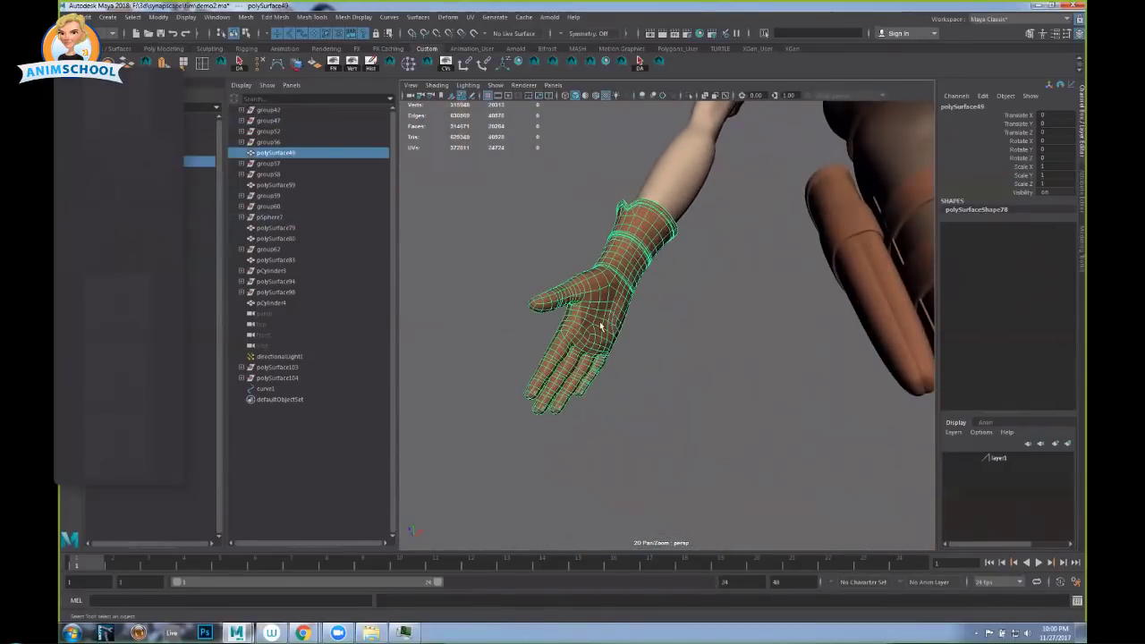
pyautogui.press('w')
pyautogui.moveTo(671, 261); pyautogui.dragTo(492, 309)
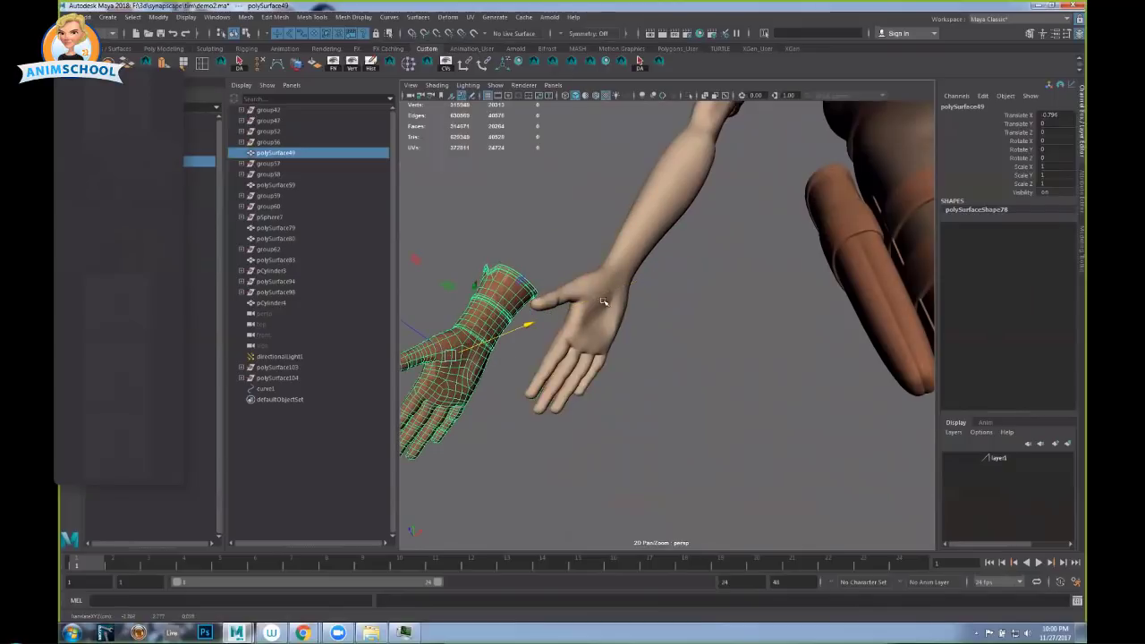
pyautogui.click(587, 315)
pyautogui.hotkey('ctrl', 'z')
pyautogui.hotkey('ctrl', 'z')
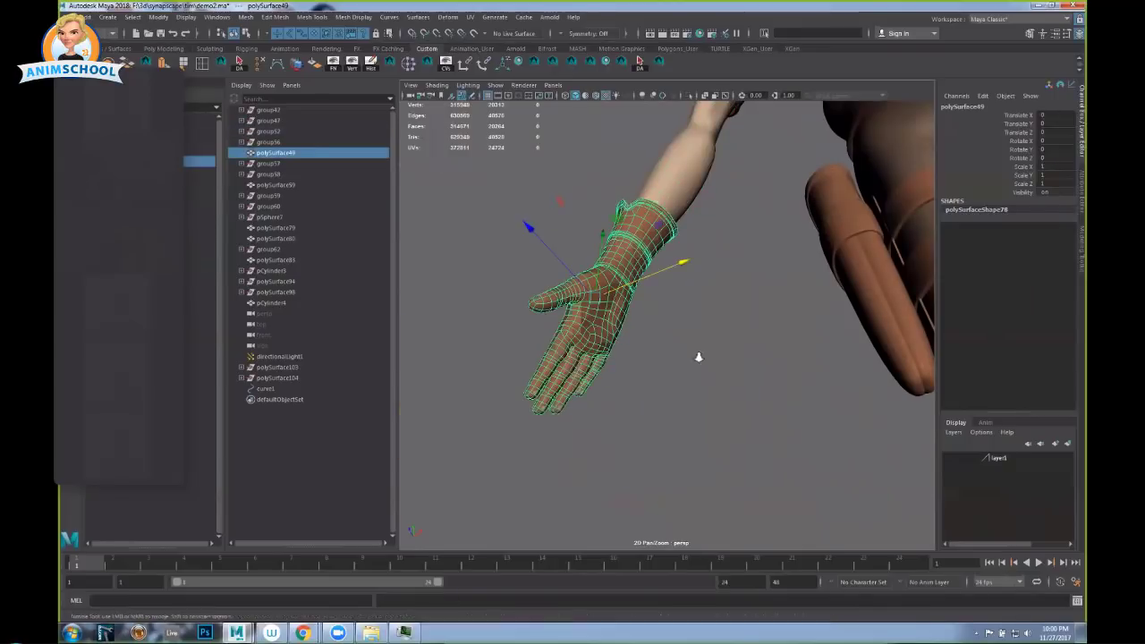
# Inspect the shirt mesh and the separate chest plate covering it from the front.
pyautogui.keyDown('alt'); pyautogui.moveTo(697, 357); pyautogui.dragTo(675, 309, button='right'); pyautogui.keyUp('alt')
pyautogui.keyDown('alt'); pyautogui.moveTo(675, 309); pyautogui.dragTo(462, 212); pyautogui.keyUp('alt')
pyautogui.click(679, 269)
pyautogui.press('f')
pyautogui.click(710, 340)
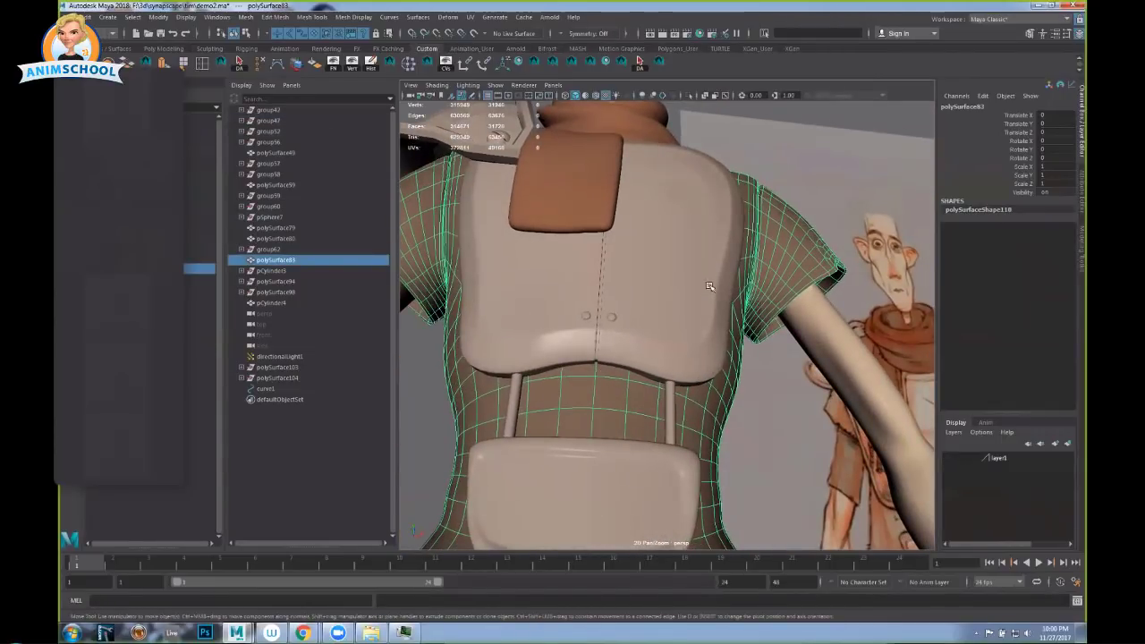
pyautogui.click(574, 340)
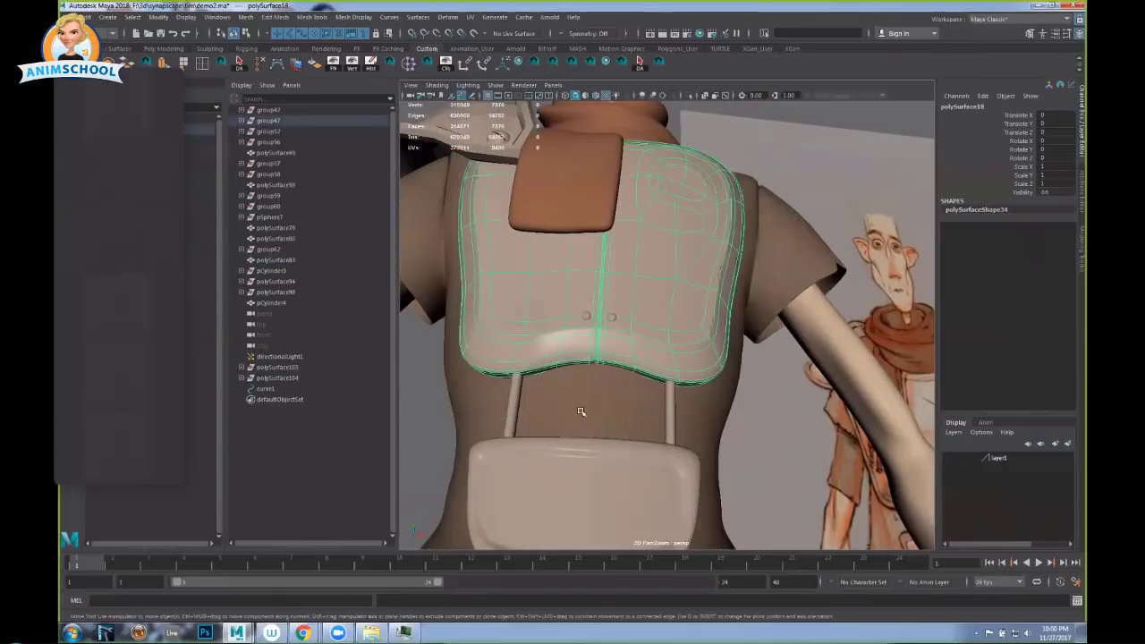
pyautogui.moveTo(631, 415)
pyautogui.keyDown('alt'); pyautogui.mouseDown()
pyautogui.moveTo(653, 368)
pyautogui.moveTo(535, 342)
pyautogui.mouseUp(); pyautogui.keyUp('alt')
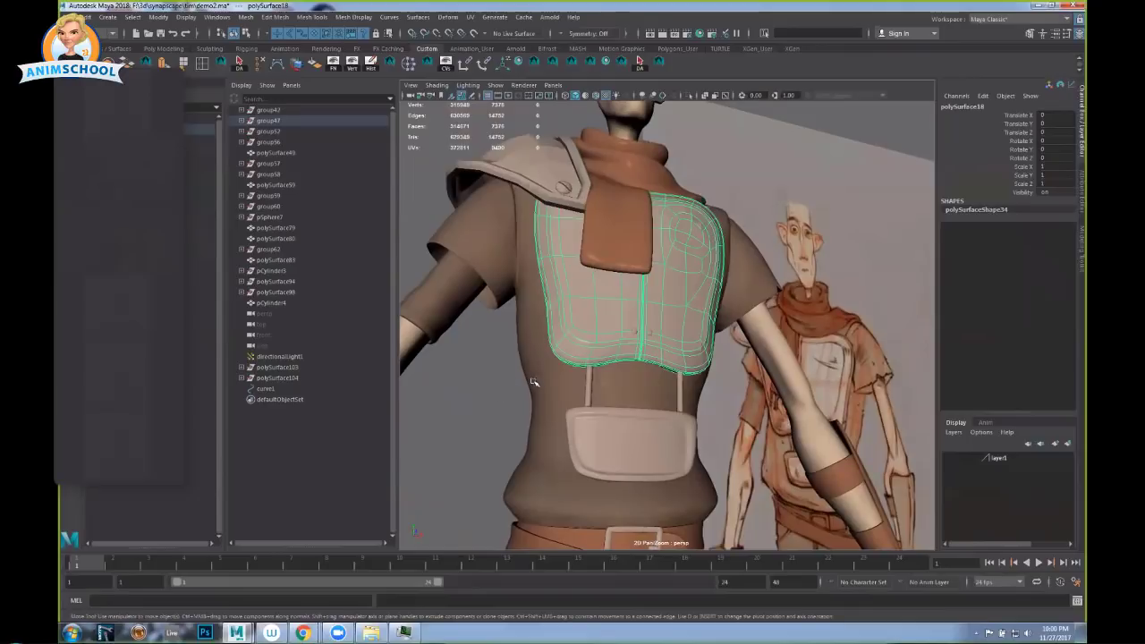
pyautogui.moveTo(531, 382)
pyautogui.keyDown('alt'); pyautogui.mouseDown()
pyautogui.moveTo(551, 317)
pyautogui.moveTo(654, 332)
pyautogui.moveTo(659, 373)
pyautogui.mouseUp(); pyautogui.keyUp('alt')
# Delete a face loop of the scarf piece just behind the shoulder and the whole section hanging down the back.
pyautogui.click(613, 232)
pyautogui.keyDown('alt'); pyautogui.moveTo(588, 176); pyautogui.dragTo(632, 256); pyautogui.keyUp('alt')
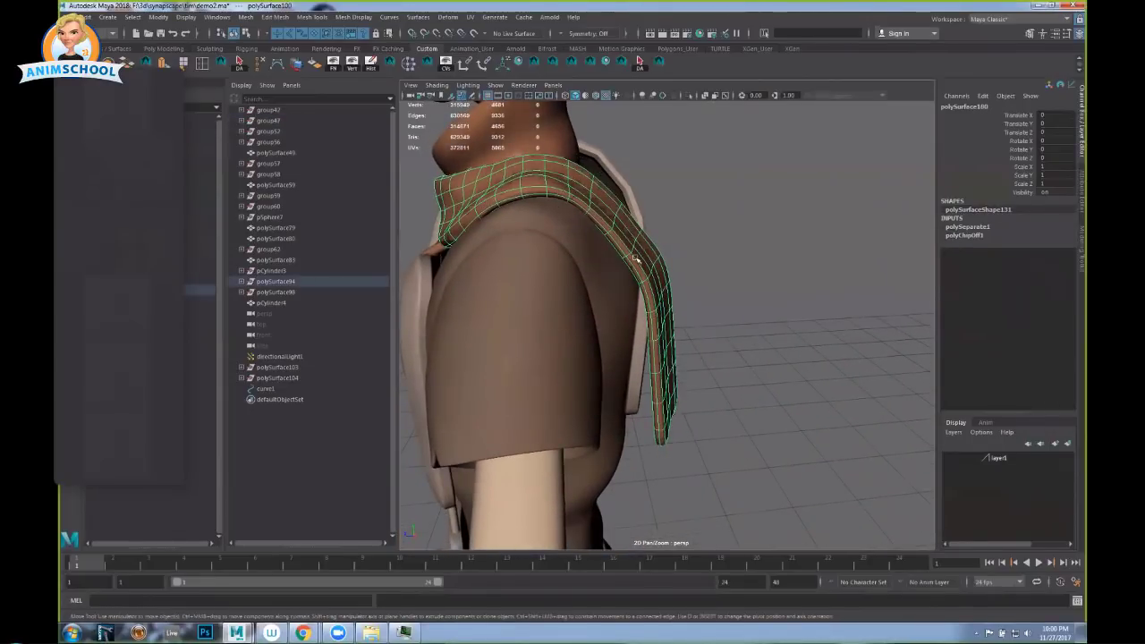
pyautogui.keyDown('alt'); pyautogui.moveTo(633, 258); pyautogui.dragTo(597, 304); pyautogui.keyUp('alt')
pyautogui.press('F9')
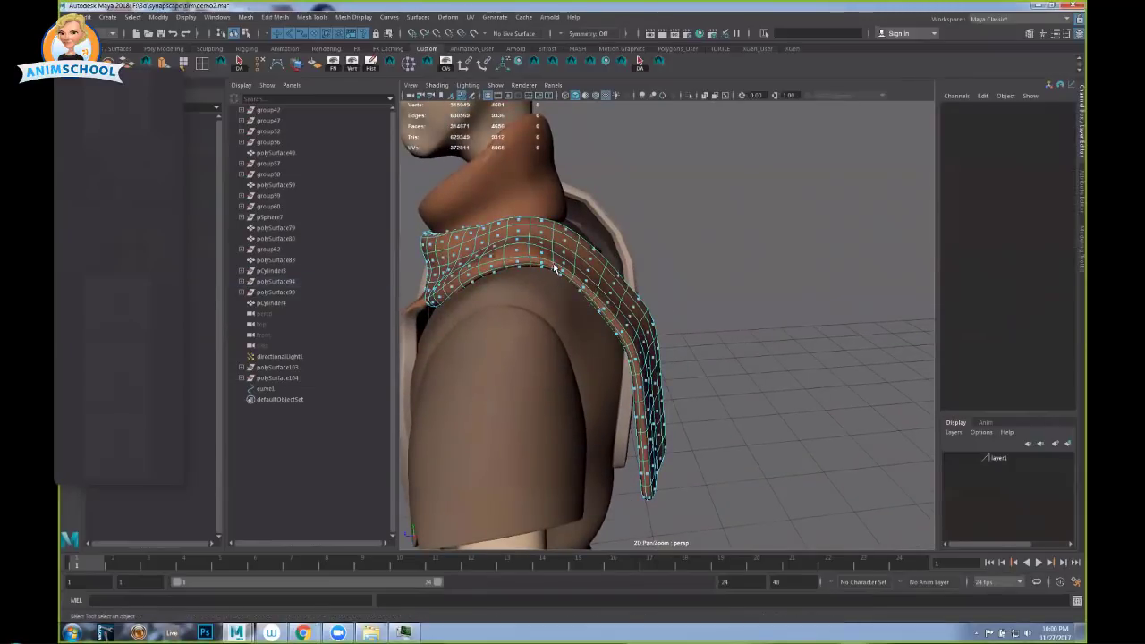
pyautogui.click(564, 270)
pyautogui.keyDown('shift'); pyautogui.doubleClick(565, 265); pyautogui.keyUp('shift')
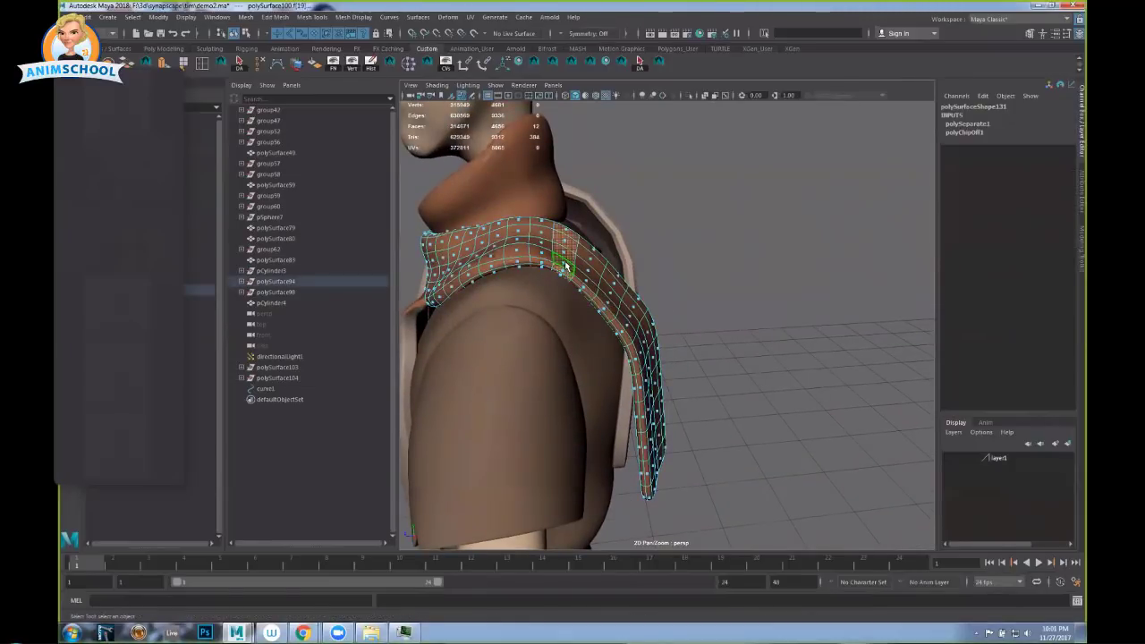
pyautogui.press('Delete')
pyautogui.doubleClick(584, 285)
pyautogui.press('Delete')
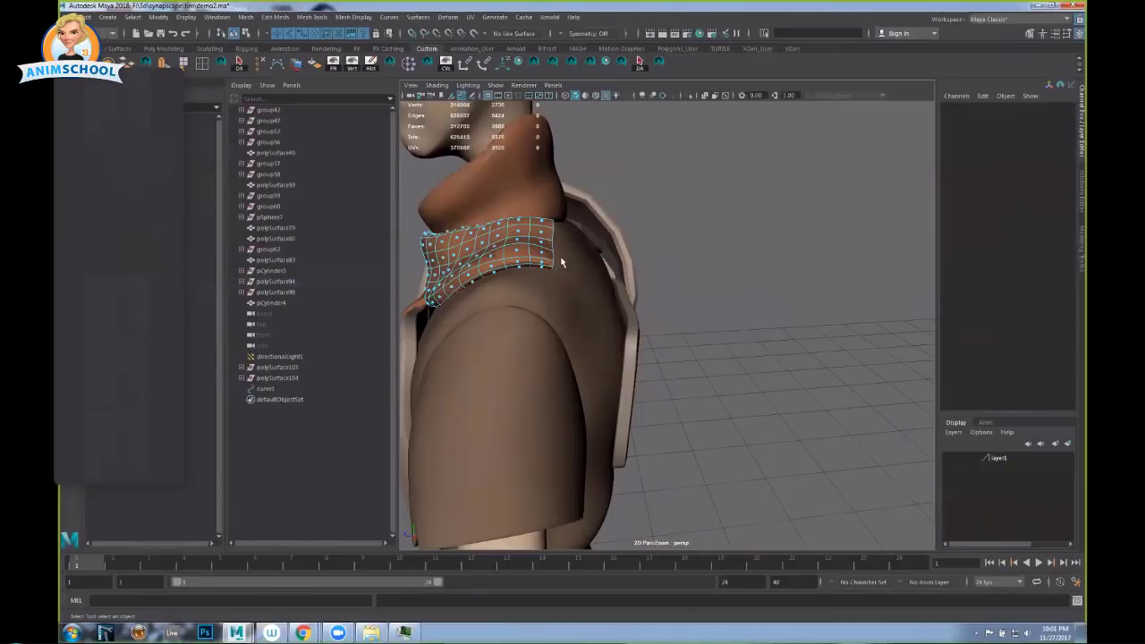
# Delete one more face loop at the open end of the scarf on the shoulder.
pyautogui.click(539, 255)
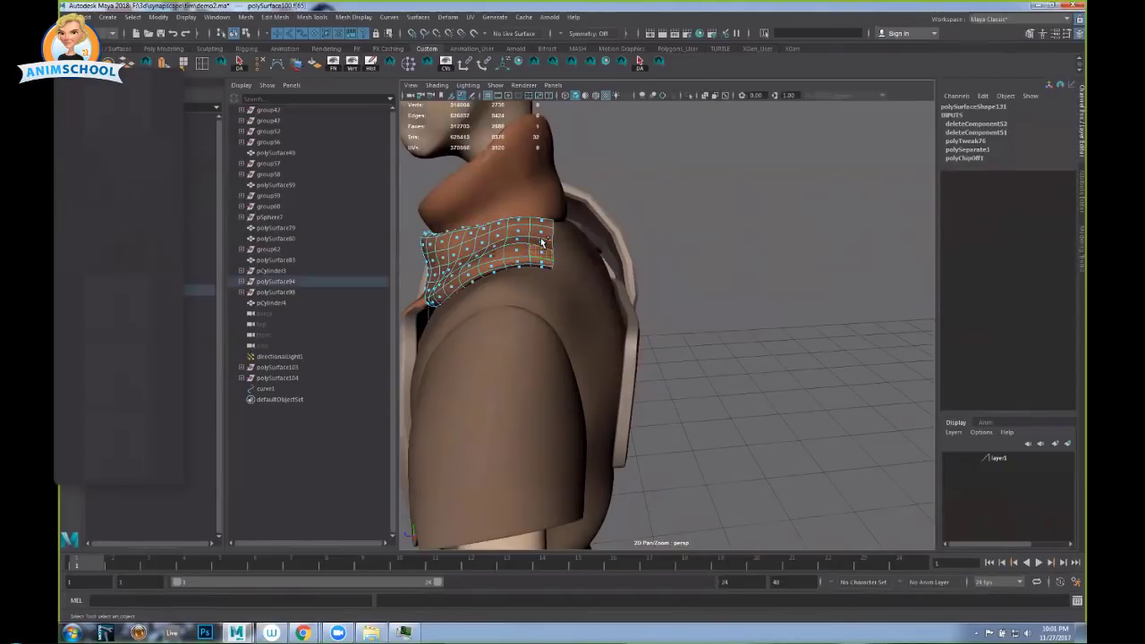
pyautogui.doubleClick(541, 247)
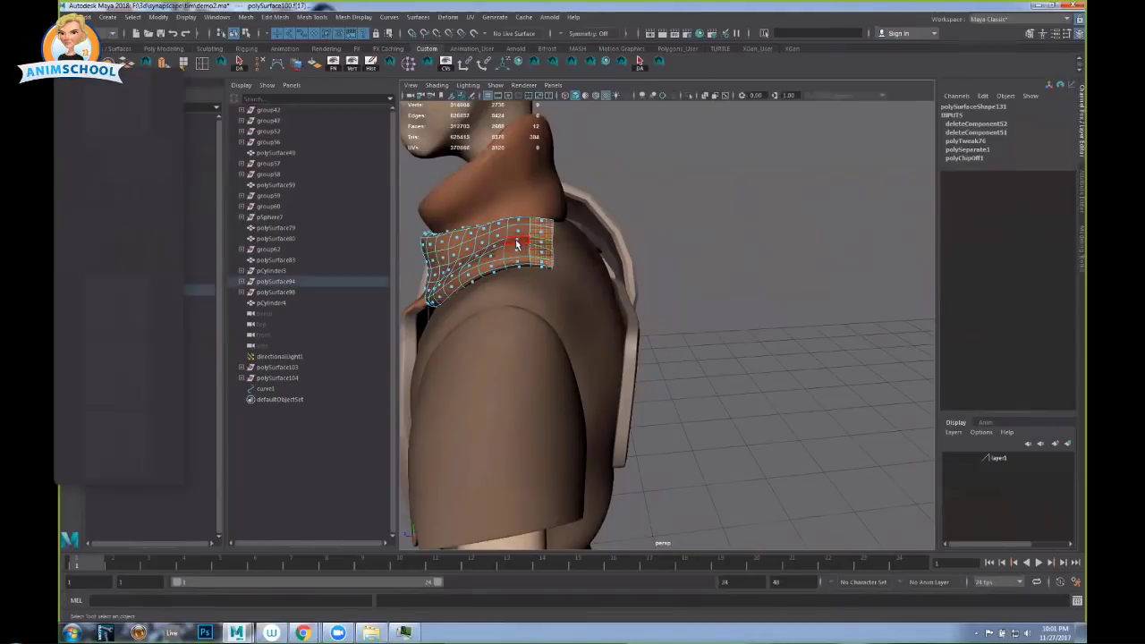
pyautogui.press('Delete')
# Extrude the scarf's open border edges straight backward by about 1.4 units with 13 divisions.
pyautogui.doubleClick(529, 227)
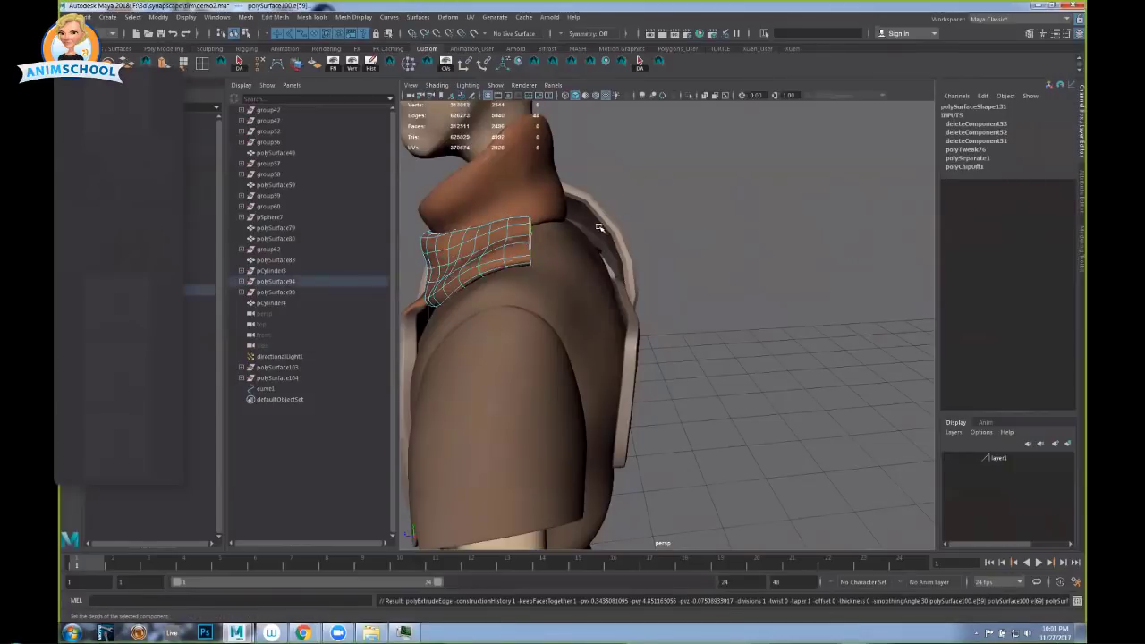
pyautogui.hotkey('ctrl', 'e')
pyautogui.click(657, 127)
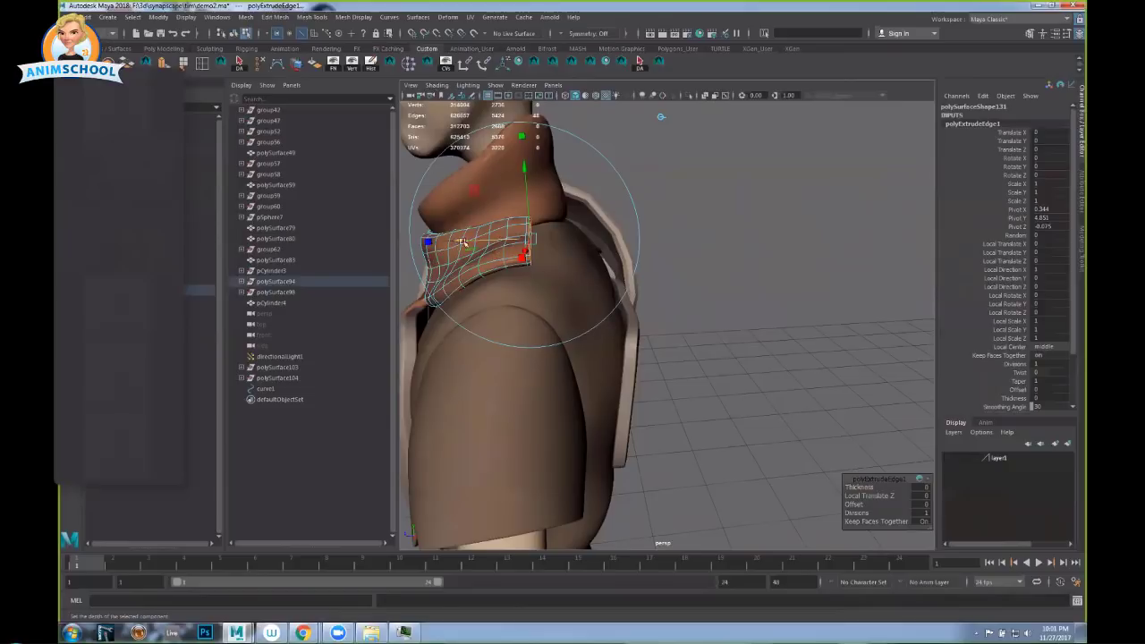
pyautogui.moveTo(457, 240); pyautogui.dragTo(627, 282)
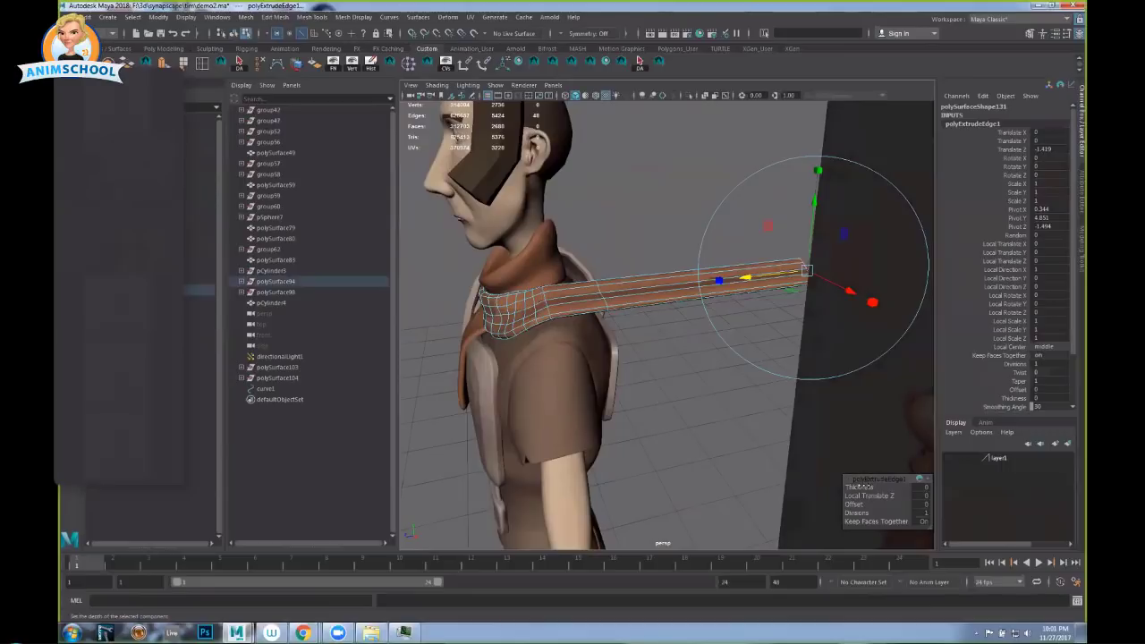
pyautogui.moveTo(857, 487); pyautogui.dragTo(905, 508)
pyautogui.hotkey('ctrl', 'z')
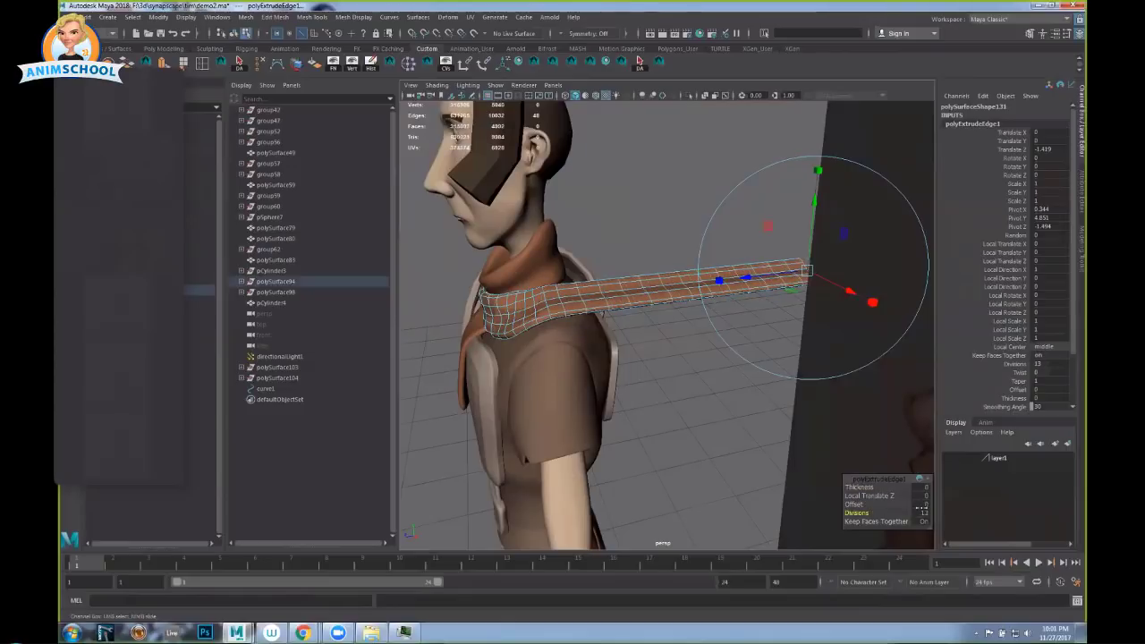
# Return the scarf to object mode and examine its extruded strip from several angles.
pyautogui.keyDown('alt'); pyautogui.moveTo(844, 435); pyautogui.dragTo(696, 405); pyautogui.keyUp('alt')
pyautogui.click(696, 404)
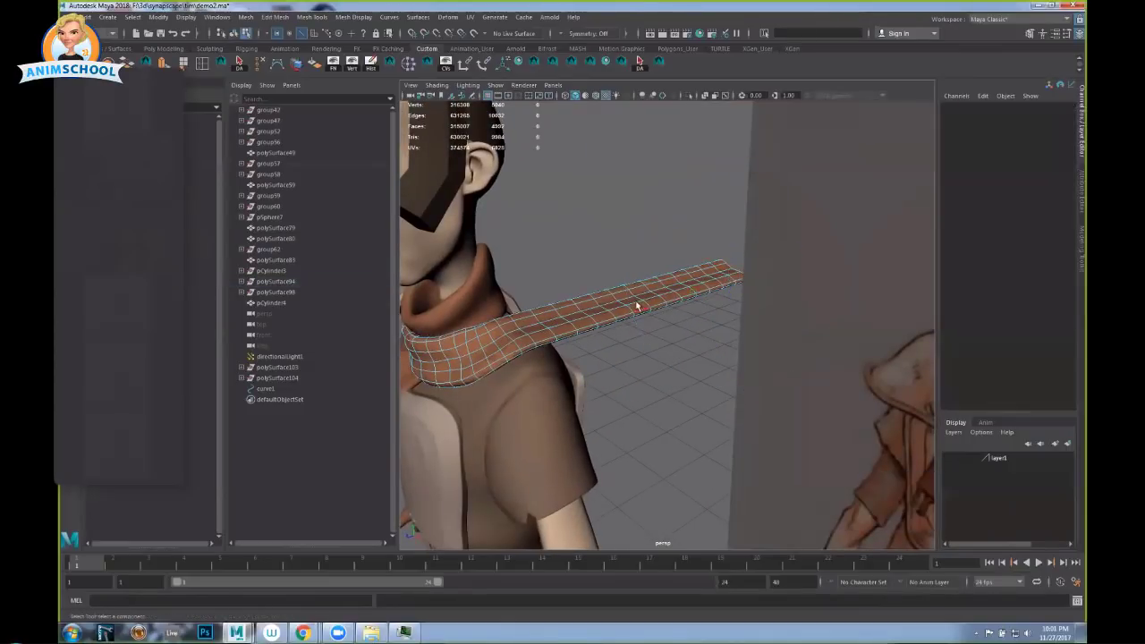
pyautogui.moveTo(636, 304); pyautogui.dragTo(668, 279, button='right')
pyautogui.keyDown('alt'); pyautogui.moveTo(626, 344); pyautogui.dragTo(687, 243); pyautogui.keyUp('alt')
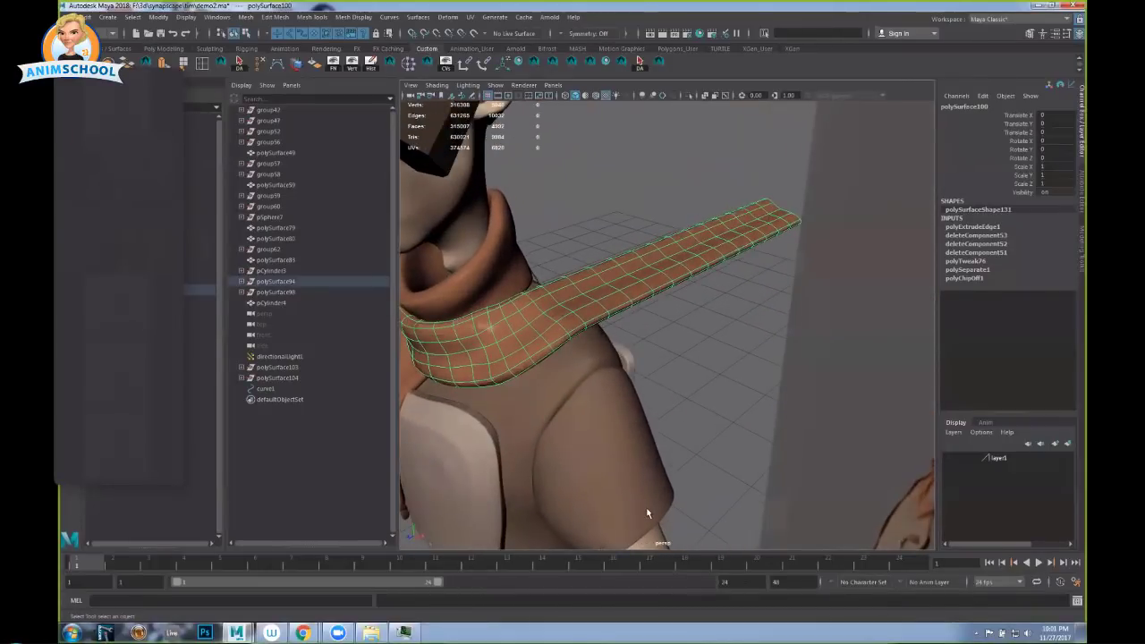
pyautogui.keyDown('alt'); pyautogui.moveTo(648, 513); pyautogui.dragTo(681, 238); pyautogui.keyUp('alt')
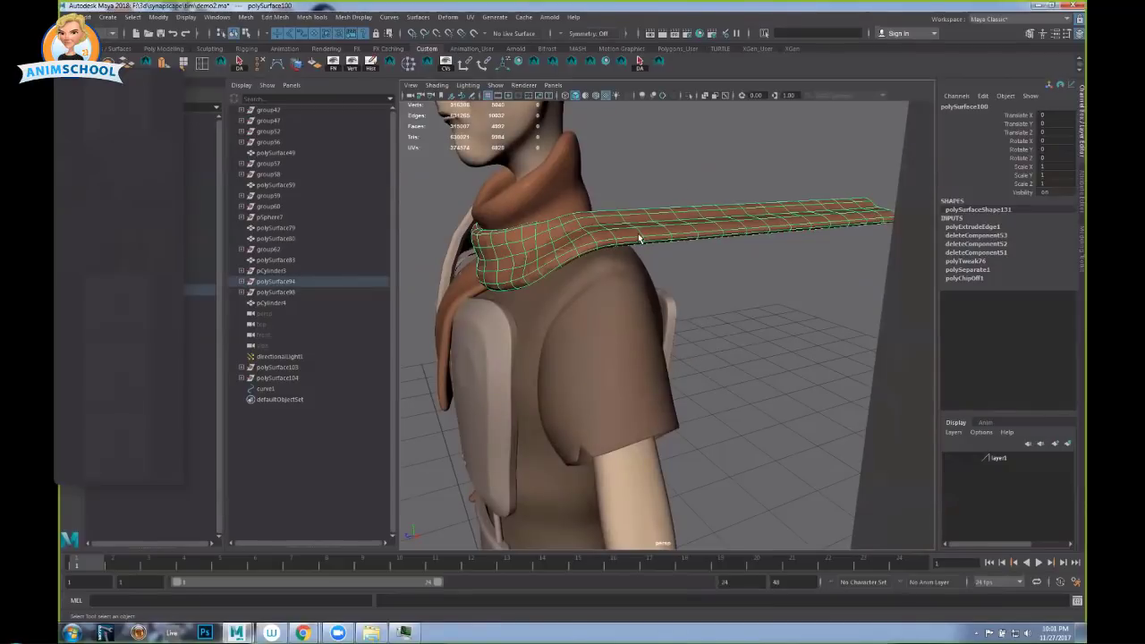
# Select the vertices of the scarf's front section around the neck, leaving out the extruded strip.
pyautogui.moveTo(440, 143); pyautogui.dragTo(585, 345)
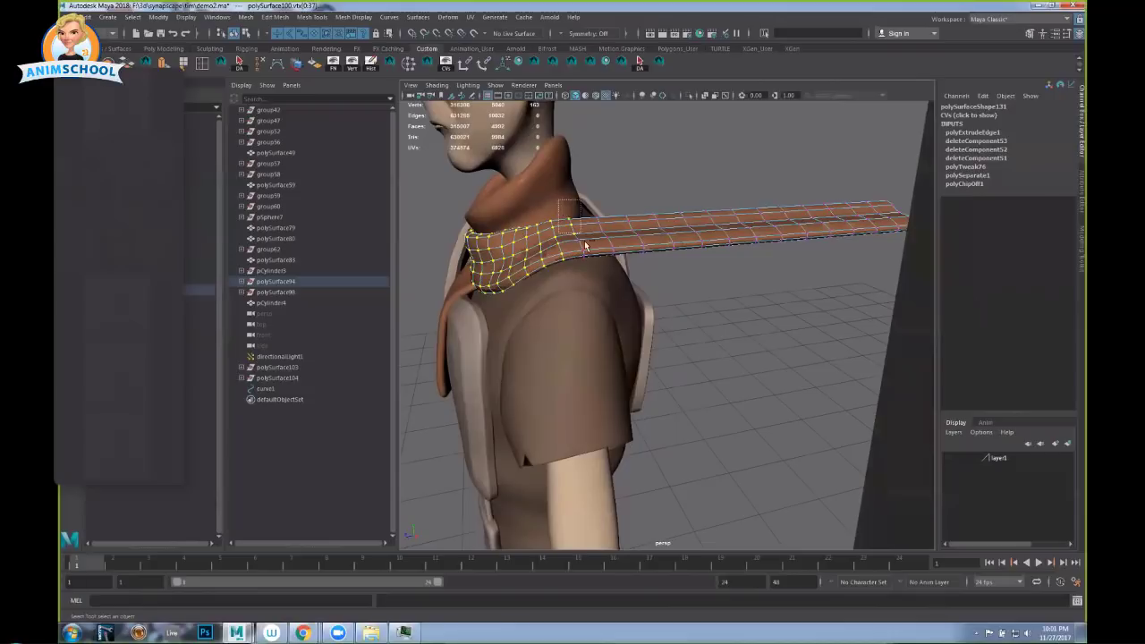
pyautogui.keyDown('alt'); pyautogui.moveTo(680, 259); pyautogui.dragTo(574, 230); pyautogui.keyUp('alt')
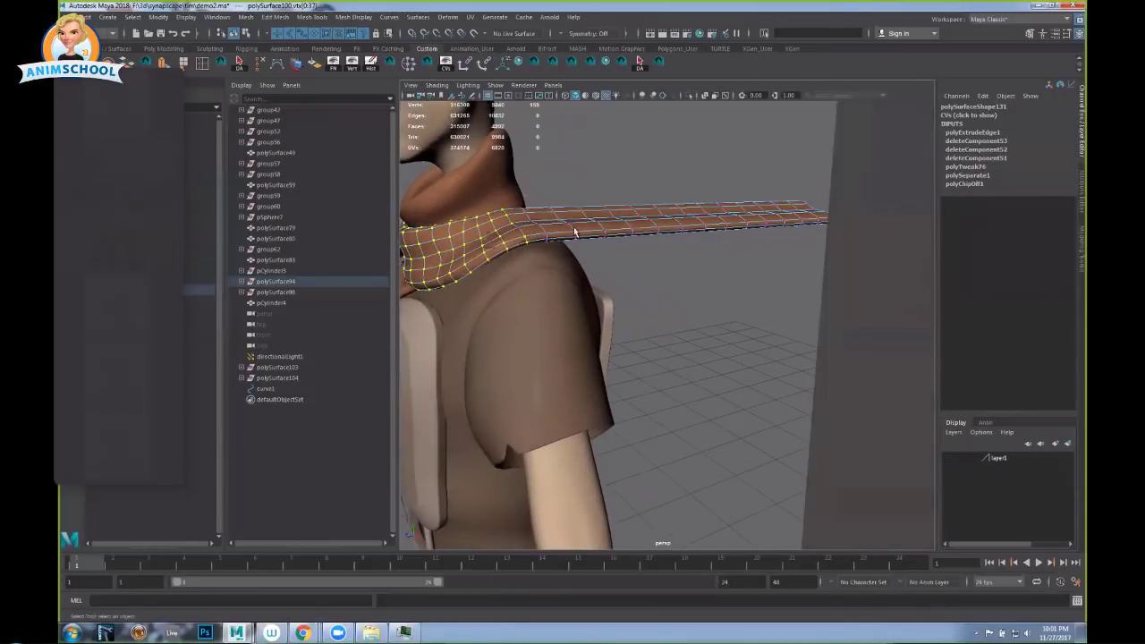
pyautogui.moveTo(575, 229); pyautogui.dragTo(580, 225, button='right')
pyautogui.keyDown('alt'); pyautogui.moveTo(671, 313); pyautogui.dragTo(587, 246); pyautogui.keyUp('alt')
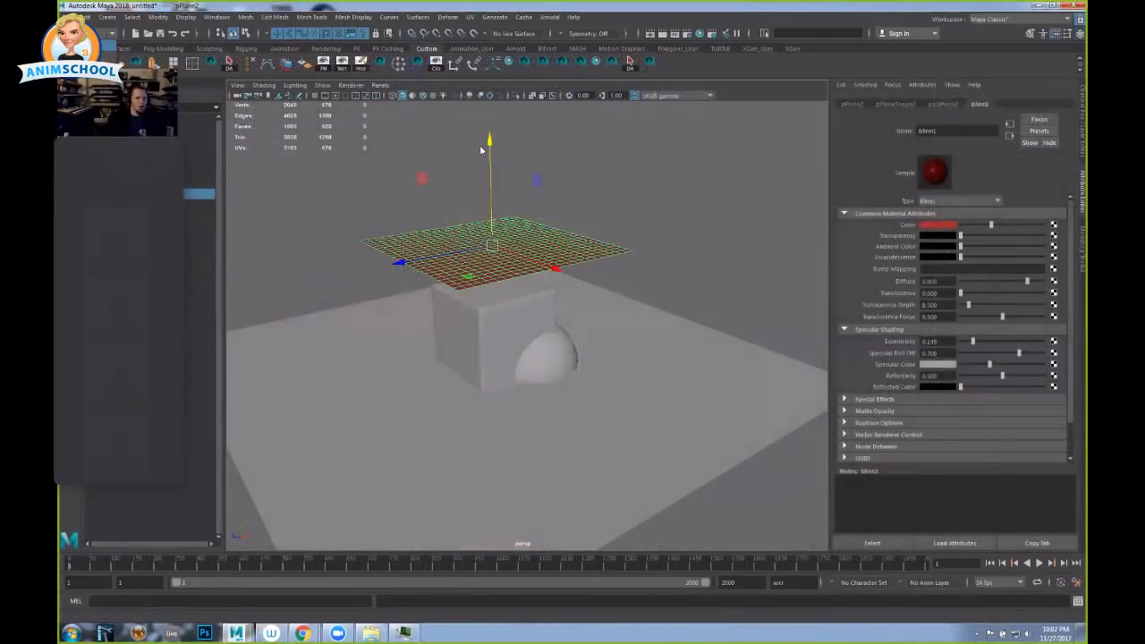
# Turn off smooth preview on the red plane above the cube and sphere and convert the plane to nCloth.
pyautogui.press('1')
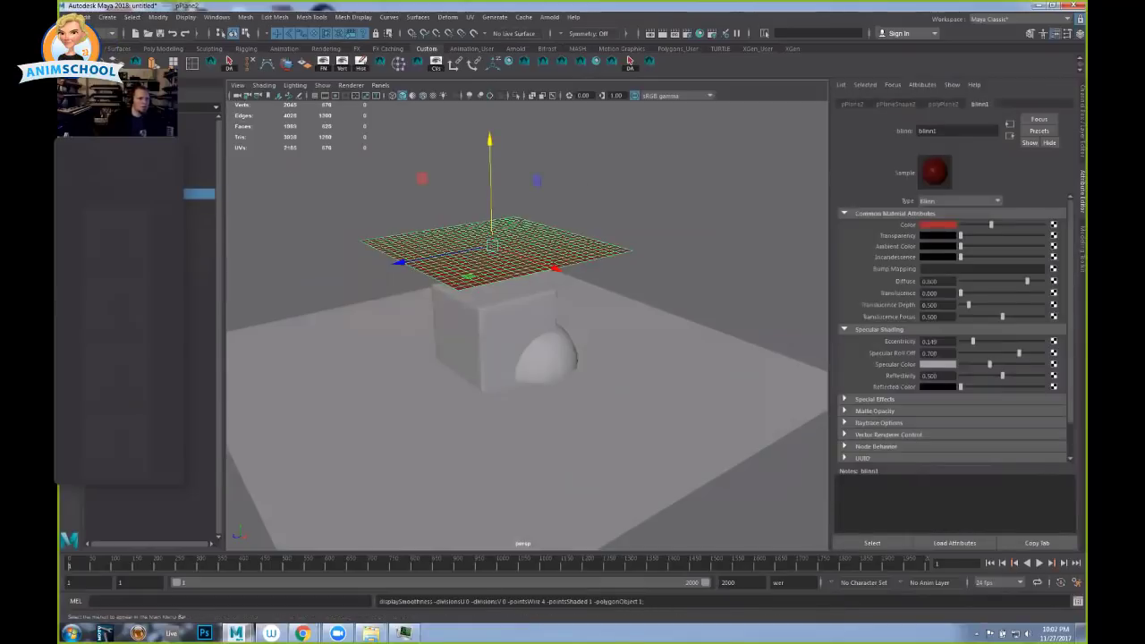
pyautogui.press('F5')
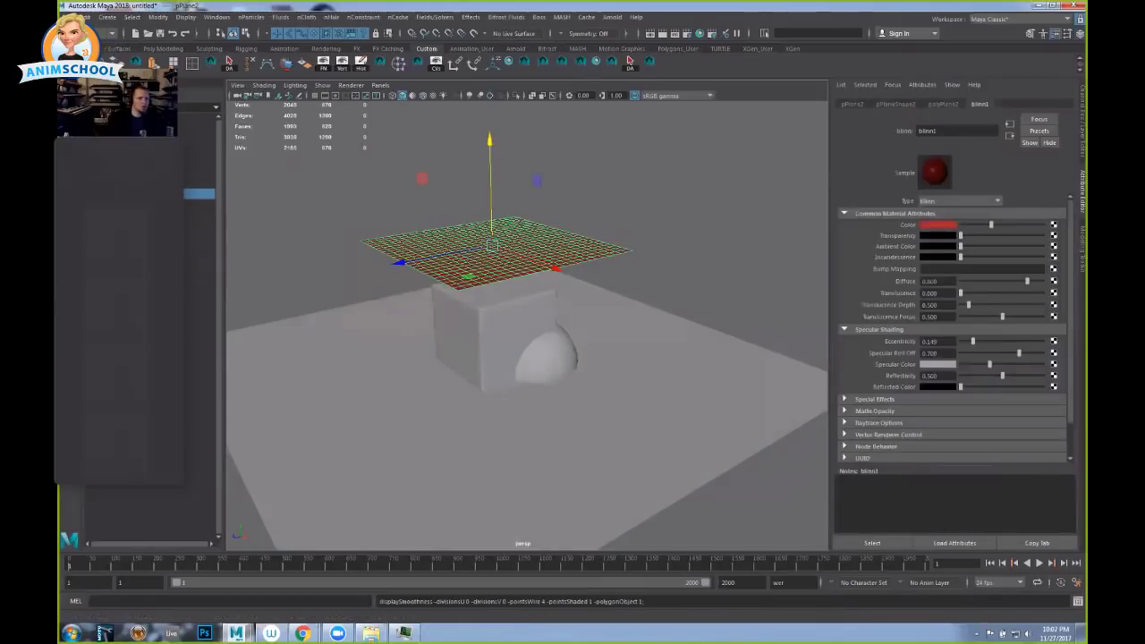
pyautogui.click(1079, 97)
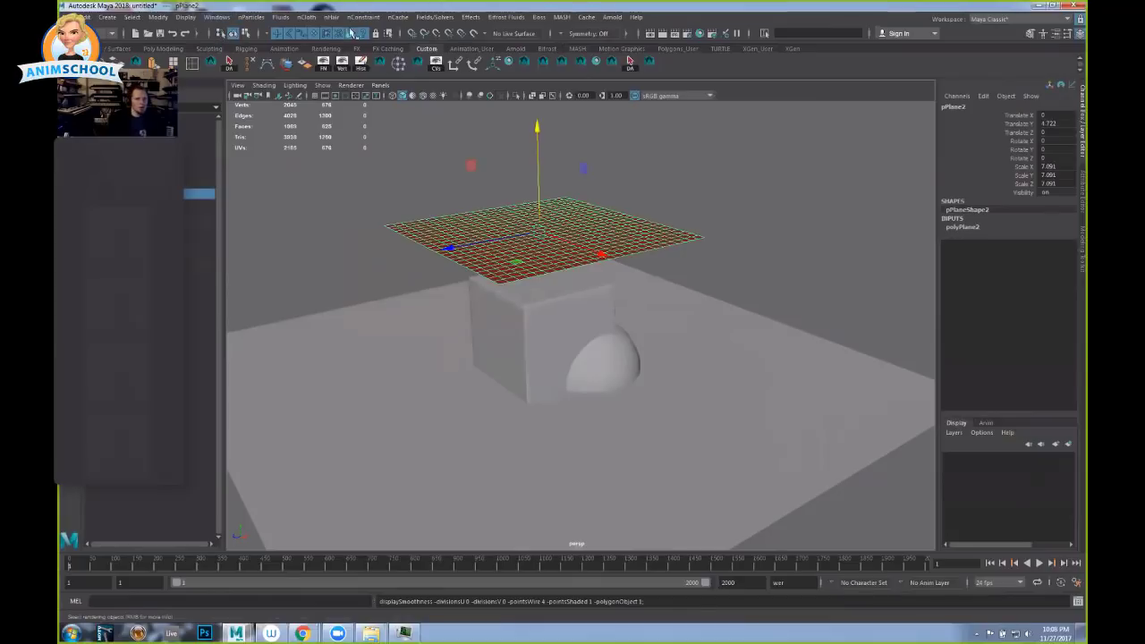
pyautogui.click(305, 17)
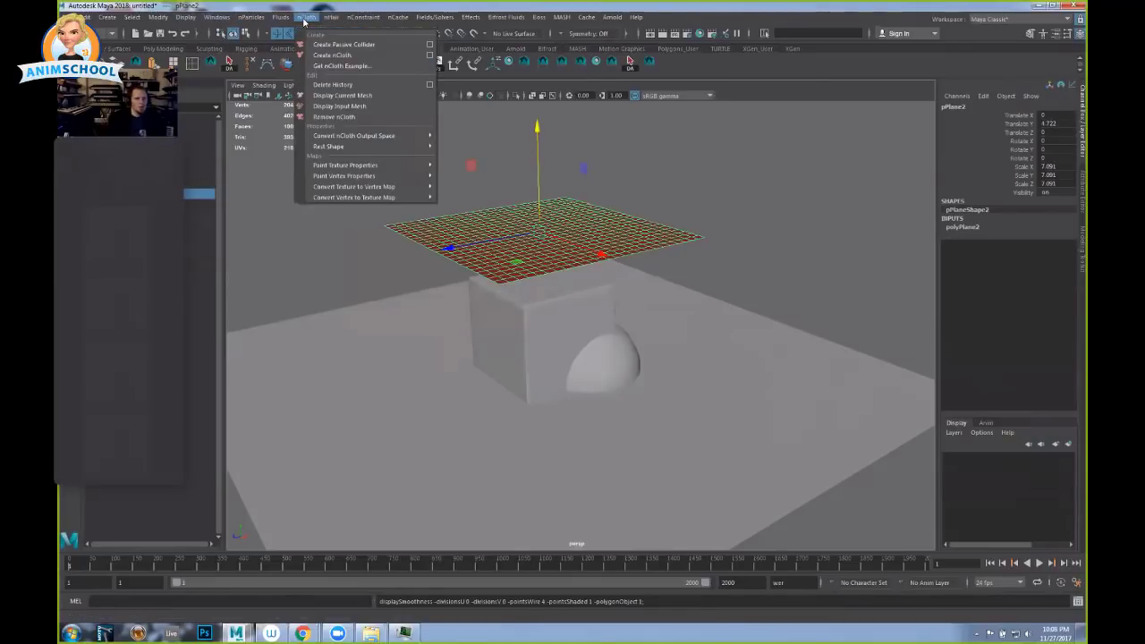
pyautogui.click(332, 56)
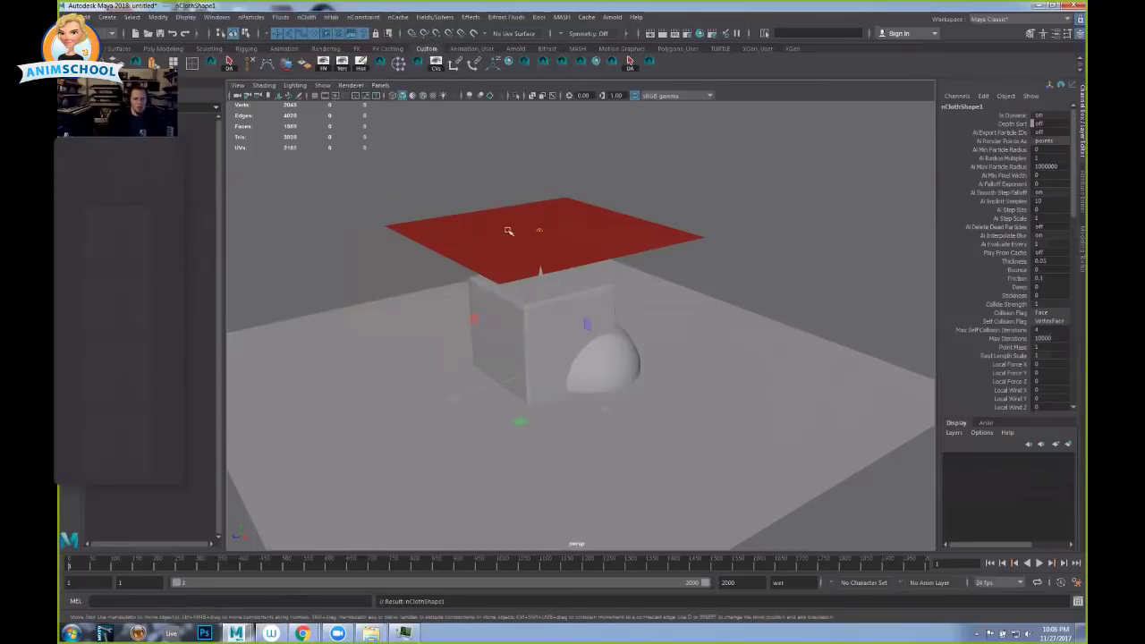
pyautogui.keyDown('alt'); pyautogui.moveTo(508, 231); pyautogui.dragTo(478, 175); pyautogui.keyUp('alt')
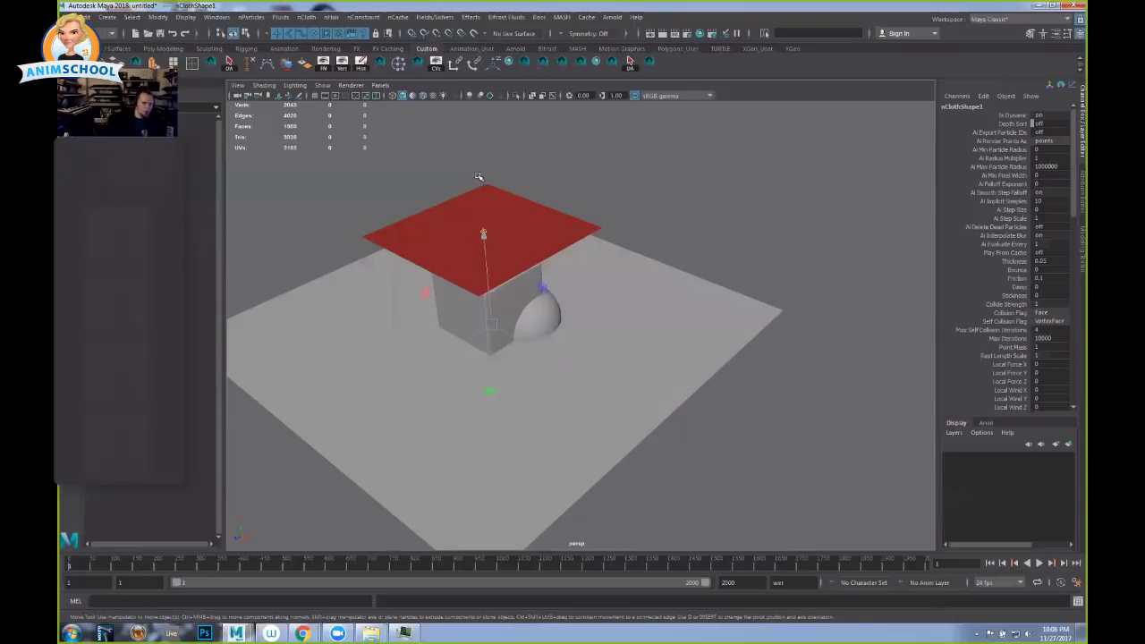
# Play the simulation to watch the red cloth plane fall, stop it, and rewind to the first frame.
pyautogui.click(1038, 562)
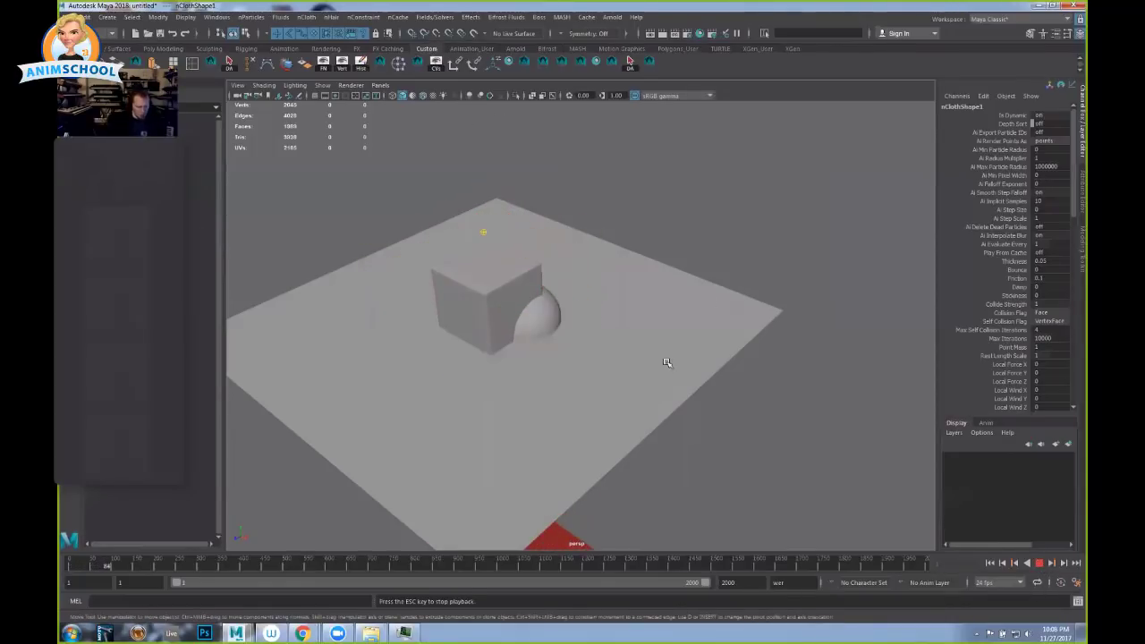
pyautogui.keyDown('alt'); pyautogui.moveTo(708, 397); pyautogui.dragTo(669, 287, button='middle'); pyautogui.keyUp('alt')
pyautogui.keyDown('alt'); pyautogui.moveTo(669, 287); pyautogui.dragTo(715, 319); pyautogui.keyUp('alt')
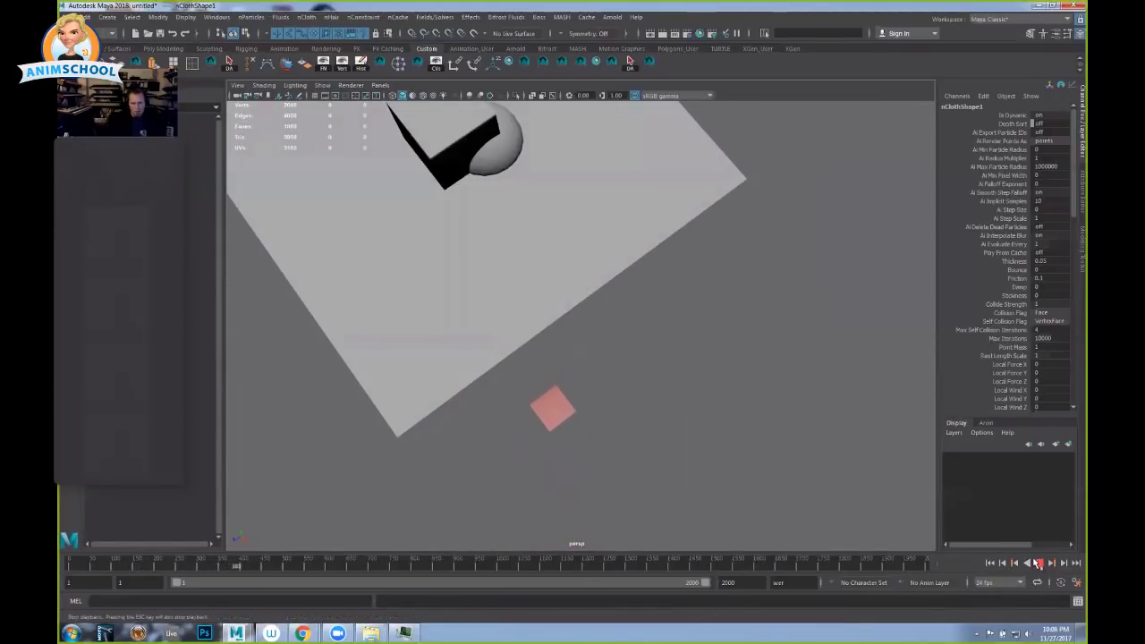
pyautogui.click(1038, 563)
pyautogui.click(993, 563)
pyautogui.keyDown('alt'); pyautogui.moveTo(721, 426); pyautogui.dragTo(666, 284); pyautogui.keyUp('alt')
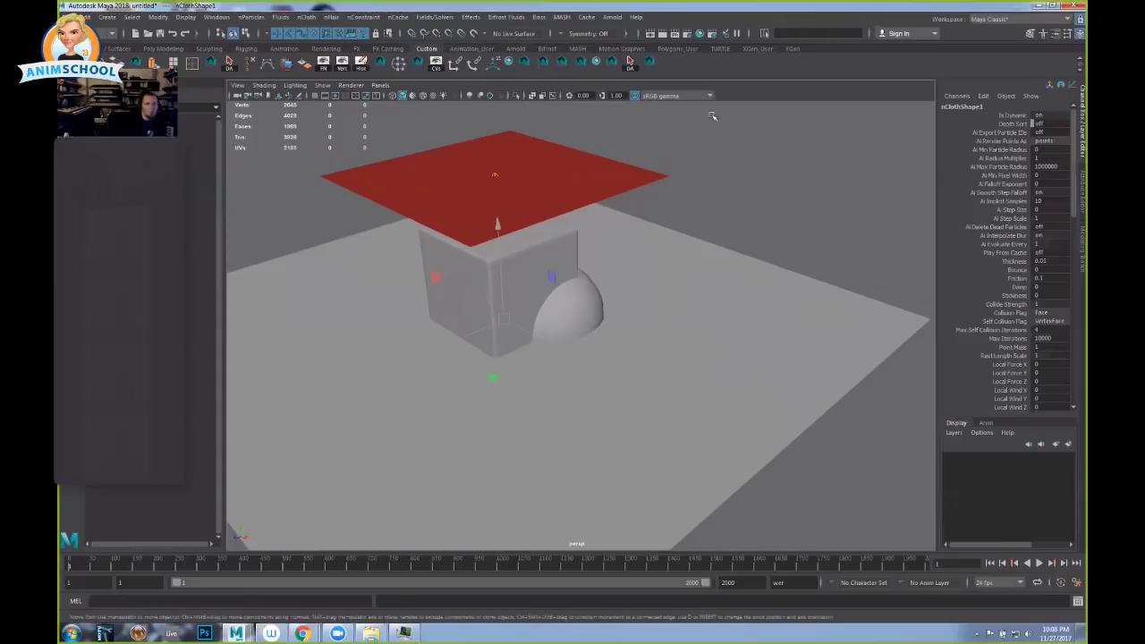
# Select the sphere, cube and ground plane and make them passive colliders for the cloth.
pyautogui.click(737, 129)
pyautogui.press('q')
pyautogui.click(572, 300)
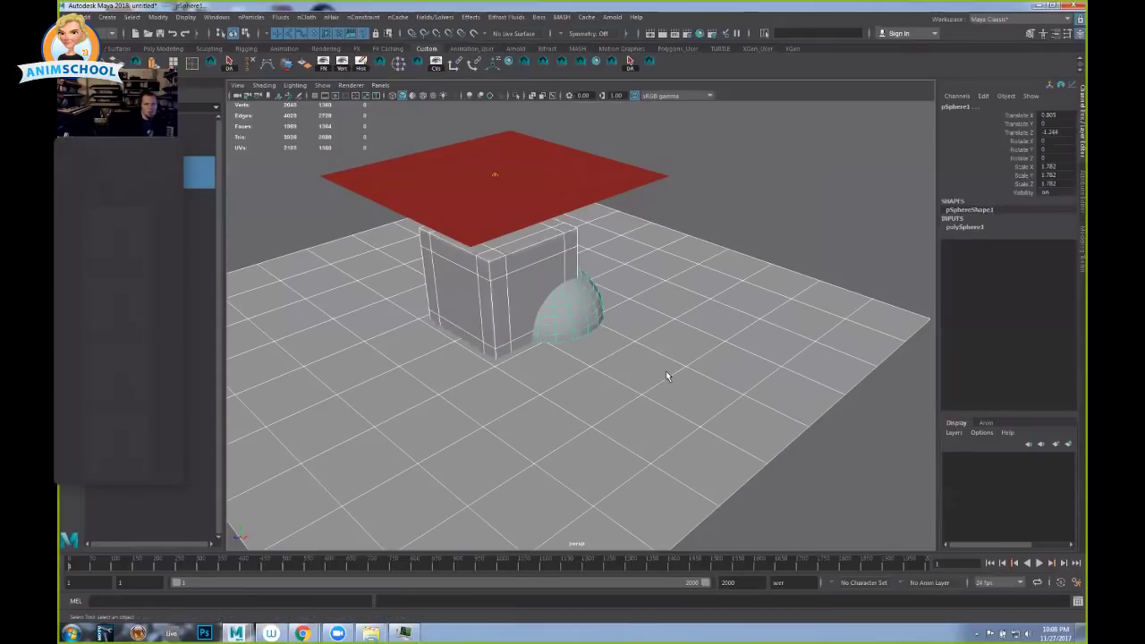
pyautogui.click(562, 279)
pyautogui.click(672, 300)
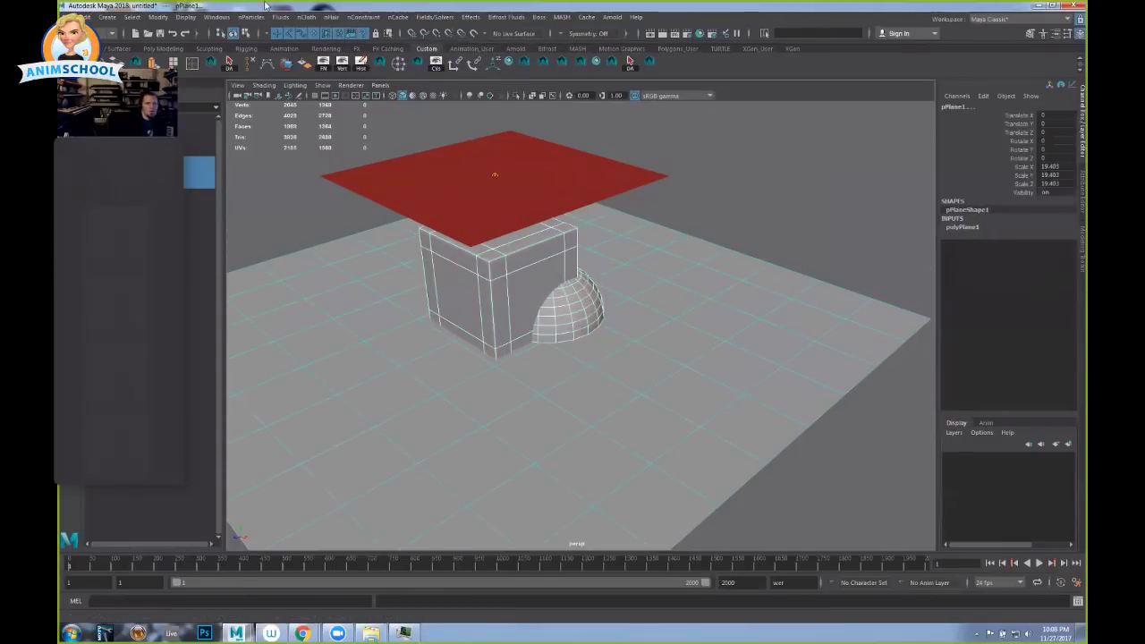
pyautogui.click(307, 17)
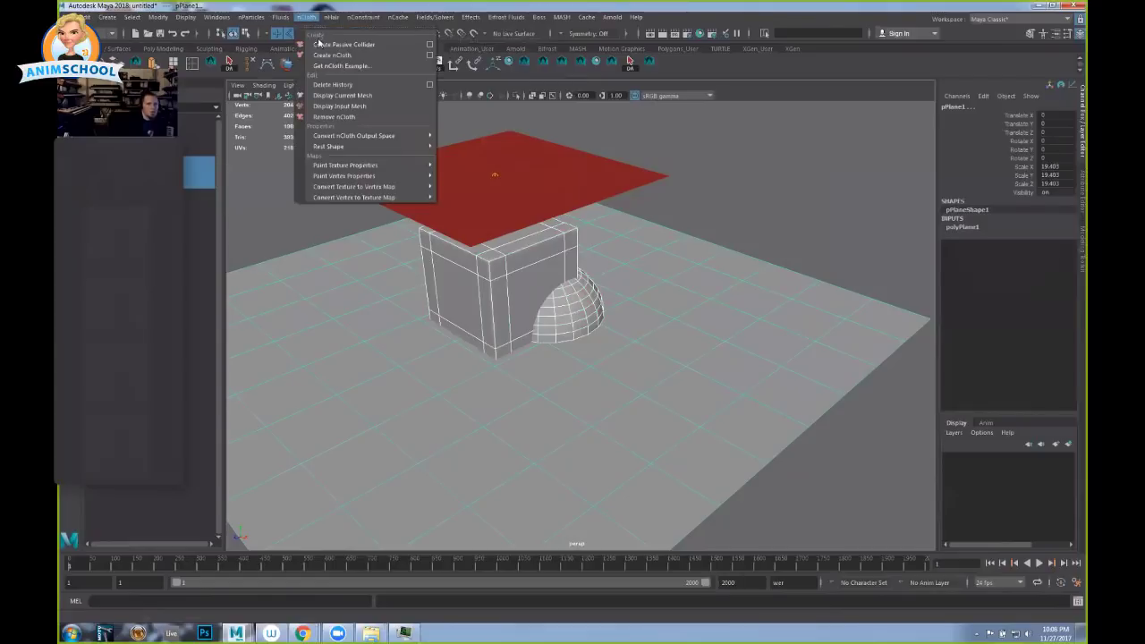
pyautogui.click(319, 45)
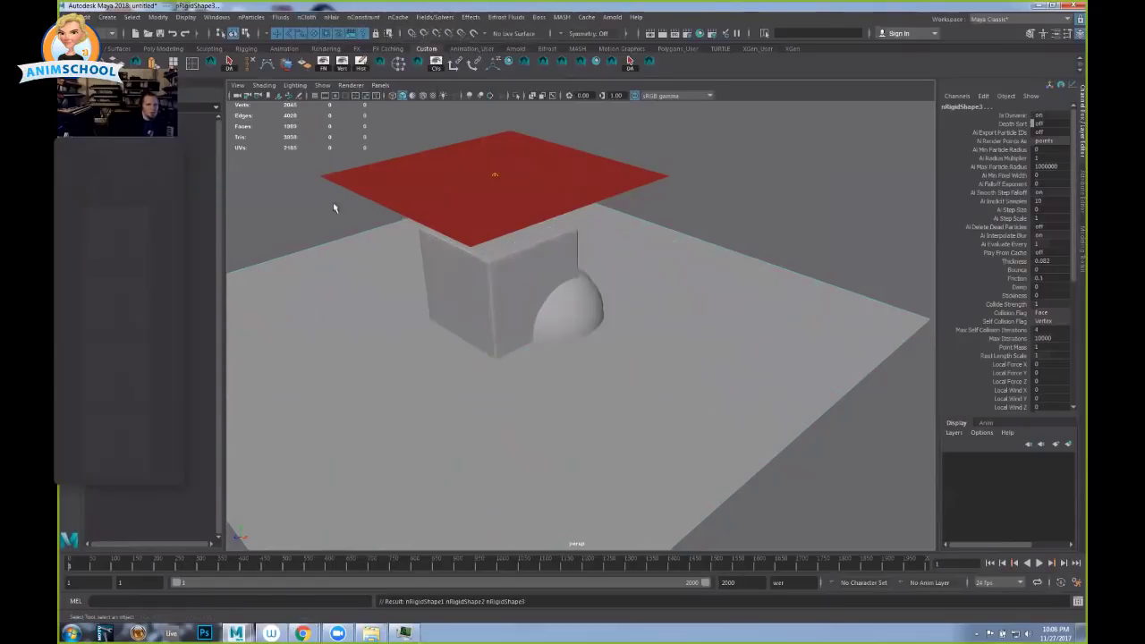
# Play the simulation and observe the red cloth dropping onto the cube and sphere.
pyautogui.keyDown('alt'); pyautogui.moveTo(529, 265); pyautogui.dragTo(449, 238, button='right'); pyautogui.keyUp('alt')
pyautogui.keyDown('alt'); pyautogui.moveTo(581, 268); pyautogui.dragTo(536, 259); pyautogui.keyUp('alt')
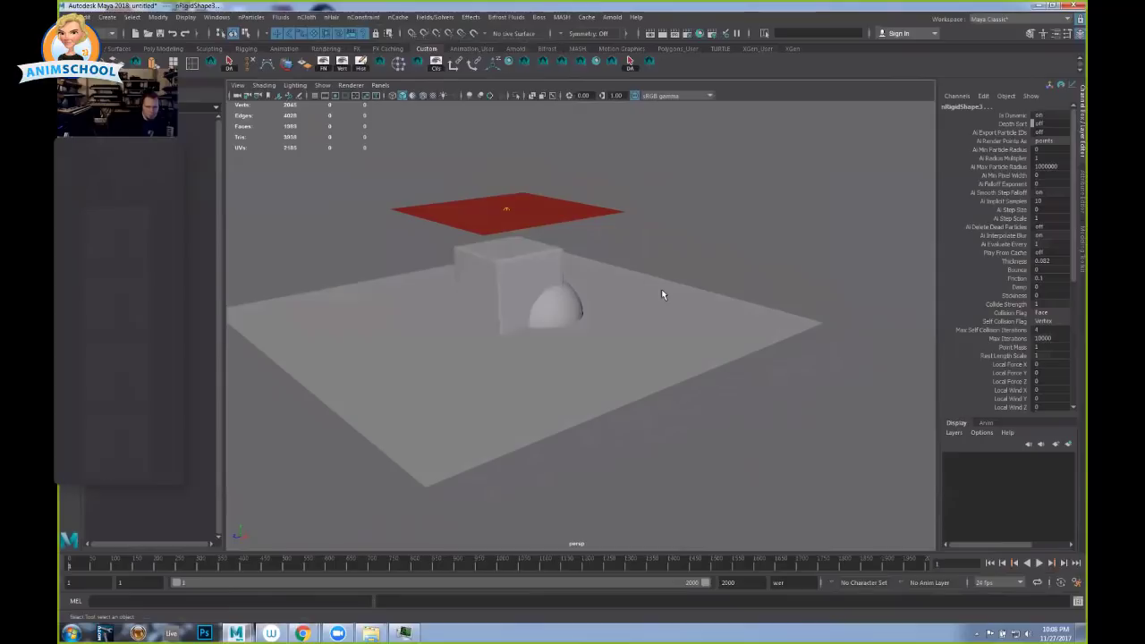
pyautogui.click(1038, 563)
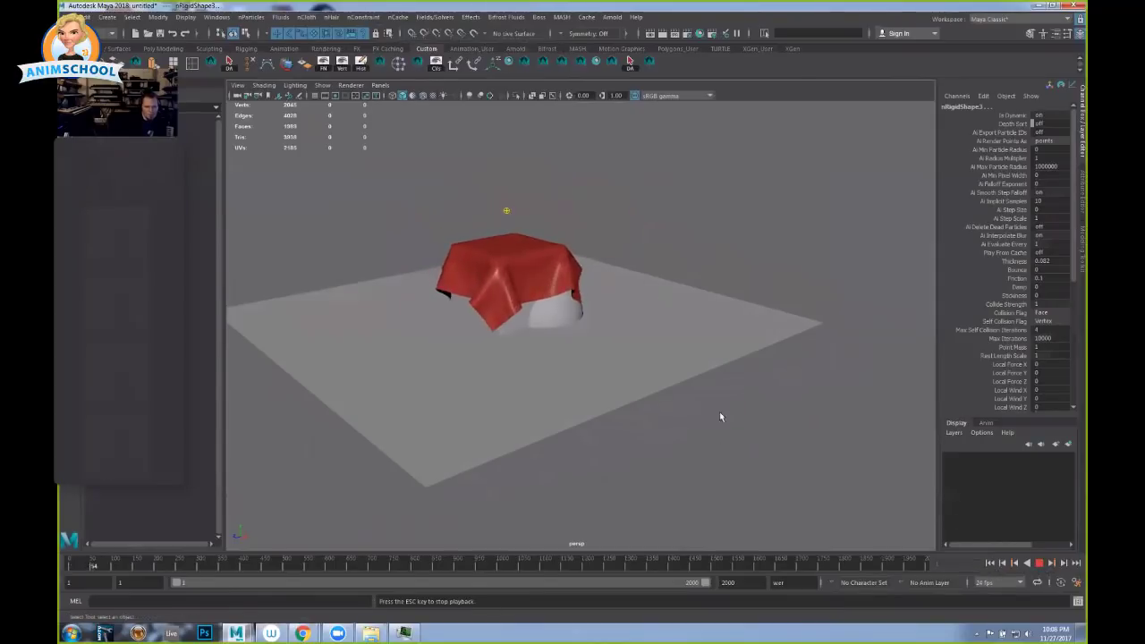
pyautogui.keyDown('alt'); pyautogui.moveTo(719, 411); pyautogui.dragTo(805, 388); pyautogui.keyUp('alt')
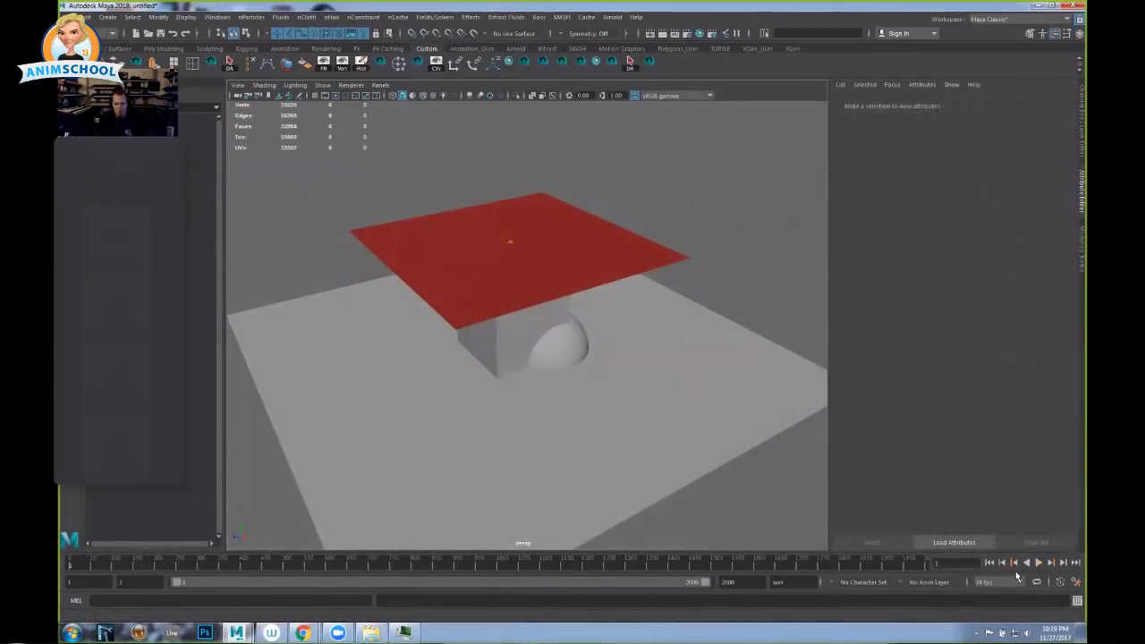
# Run the larger red cloth's simulation to frame 65, stop it, and examine the folds where the cloth meets the ground.
pyautogui.click(1038, 562)
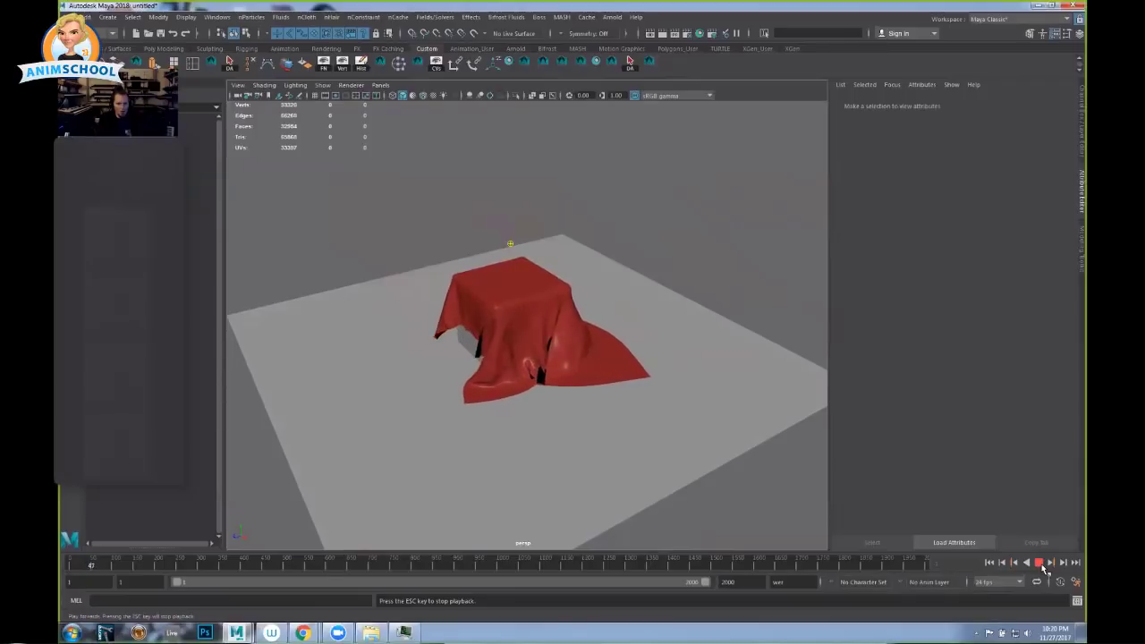
pyautogui.click(1041, 565)
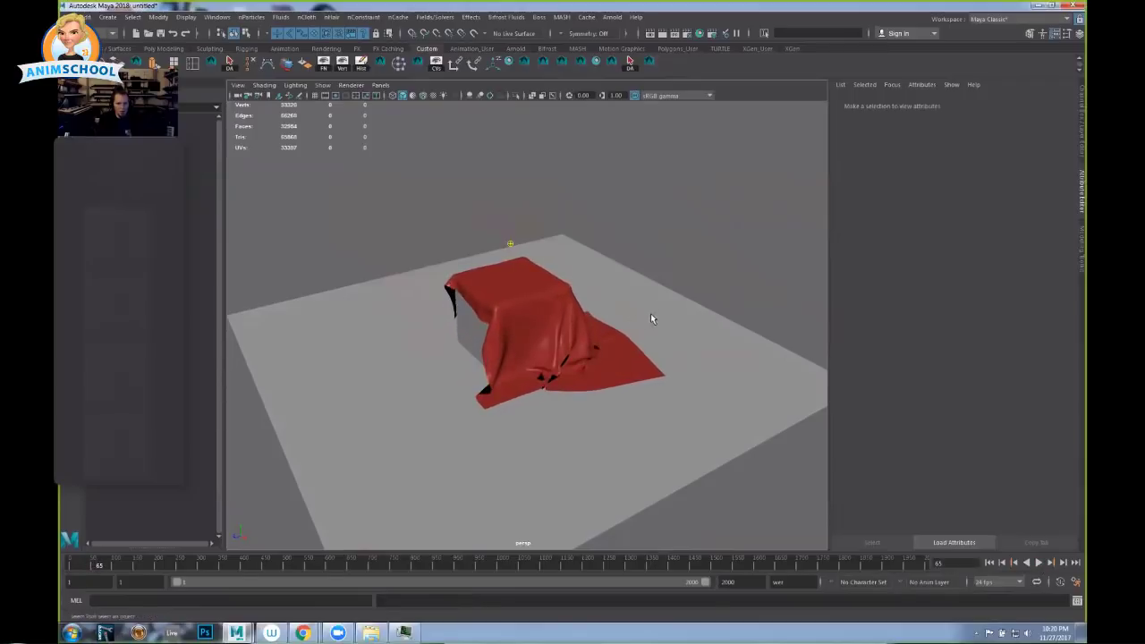
pyautogui.keyDown('alt'); pyautogui.moveTo(650, 315); pyautogui.dragTo(601, 360); pyautogui.keyUp('alt')
pyautogui.scroll(4, 614, 307)
pyautogui.keyDown('alt'); pyautogui.moveTo(613, 307); pyautogui.dragTo(509, 294); pyautogui.keyUp('alt')
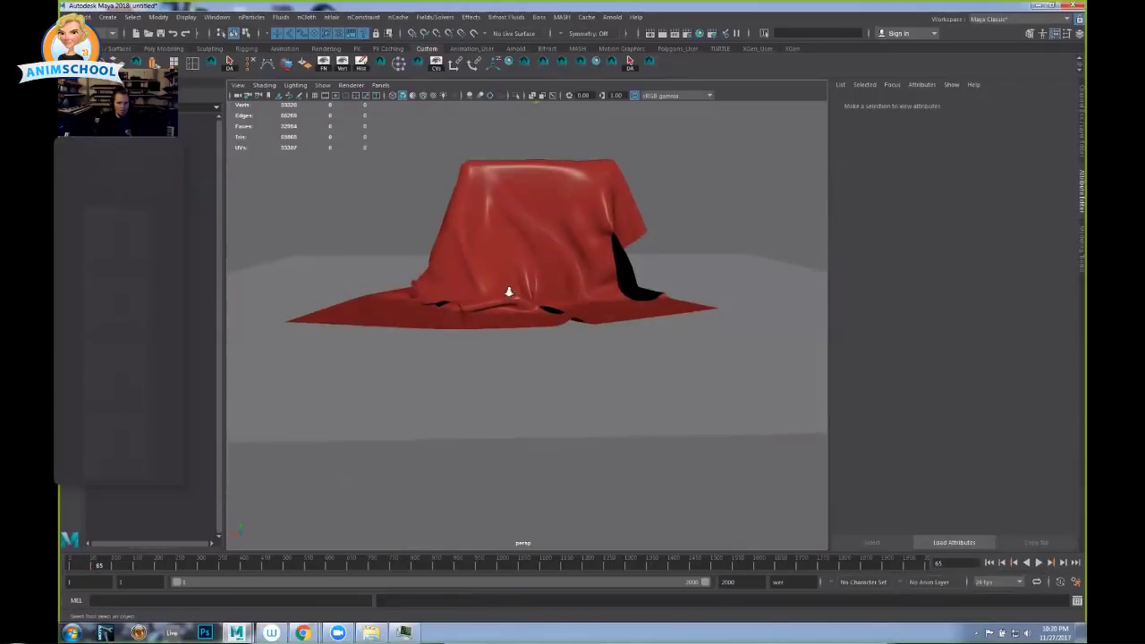
pyautogui.keyDown('alt'); pyautogui.moveTo(509, 294); pyautogui.dragTo(613, 350, button='right'); pyautogui.keyUp('alt')
pyautogui.keyDown('alt'); pyautogui.moveTo(613, 350); pyautogui.dragTo(674, 361); pyautogui.keyUp('alt')
# Select the draped cloth and compare its folds without and with smooth preview.
pyautogui.click(486, 297)
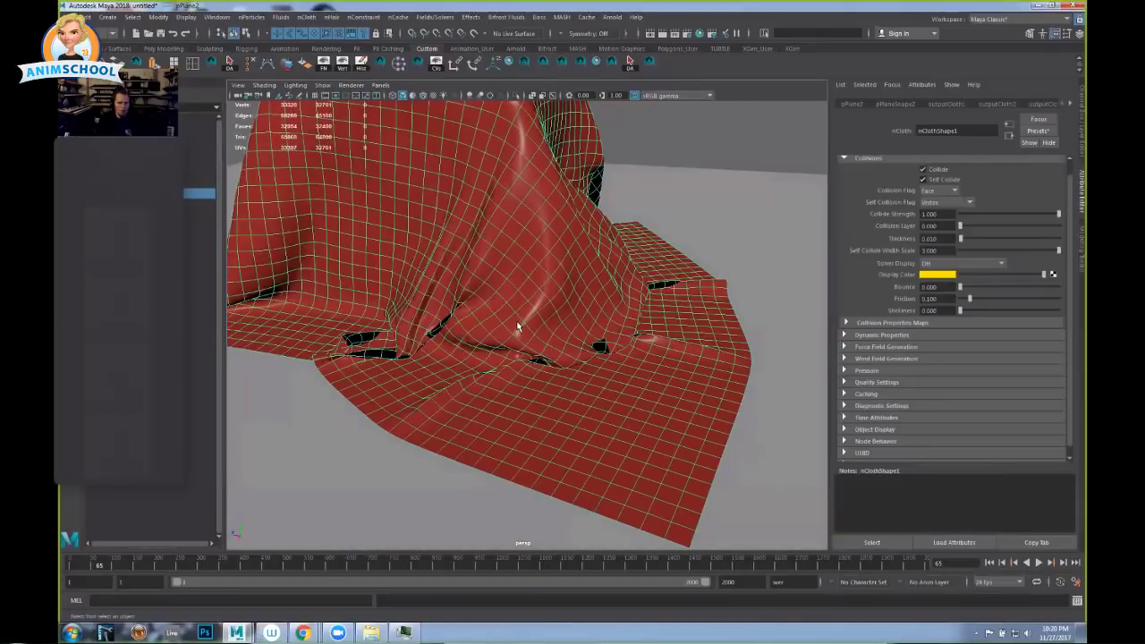
pyautogui.press('1')
pyautogui.keyDown('alt'); pyautogui.moveTo(514, 327); pyautogui.dragTo(491, 342); pyautogui.keyUp('alt')
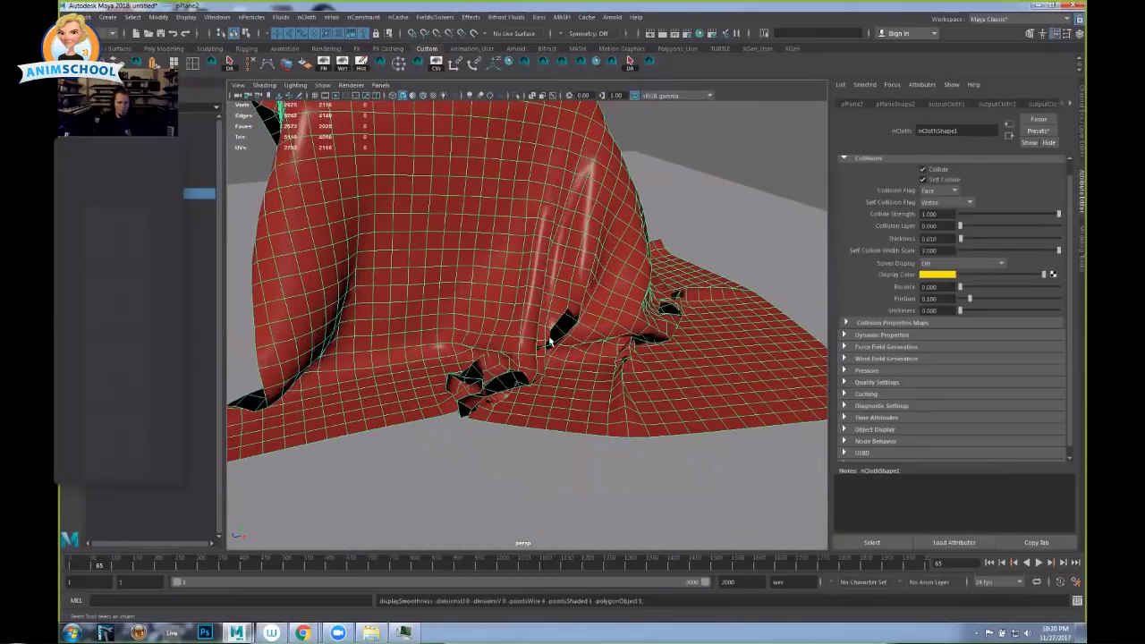
pyautogui.press('3')
pyautogui.keyDown('alt'); pyautogui.moveTo(637, 337); pyautogui.dragTo(488, 301, button='right'); pyautogui.keyUp('alt')
pyautogui.keyDown('alt'); pyautogui.moveTo(488, 301); pyautogui.dragTo(470, 304); pyautogui.keyUp('alt')
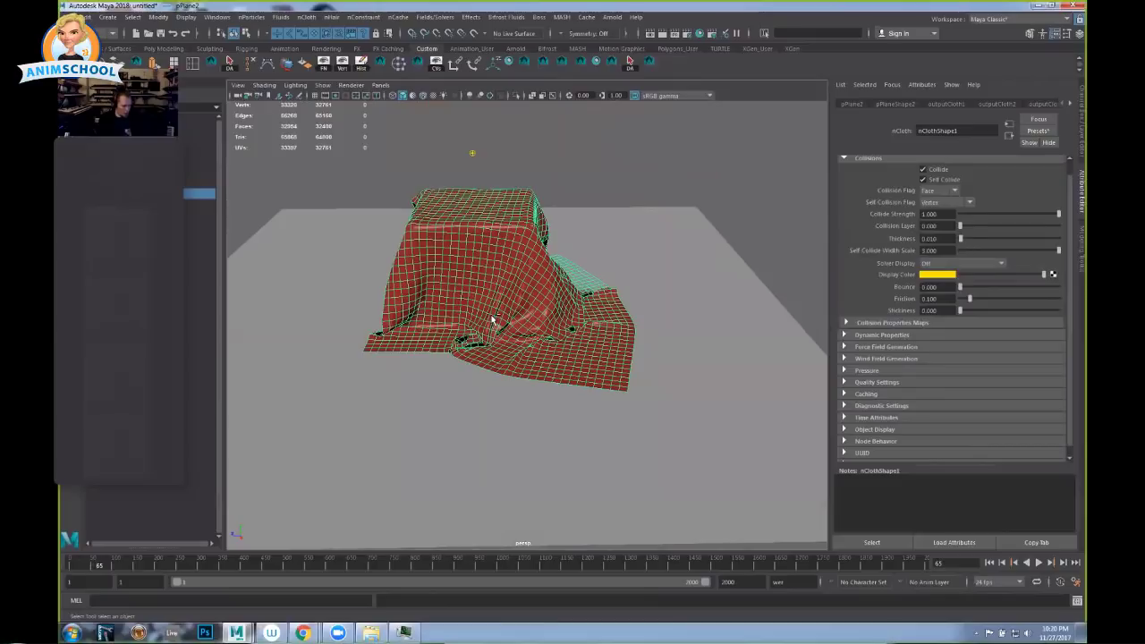
# Duplicate the draped cloth mesh and move the copy straight up above the original.
pyautogui.click(491, 319)
pyautogui.press('w')
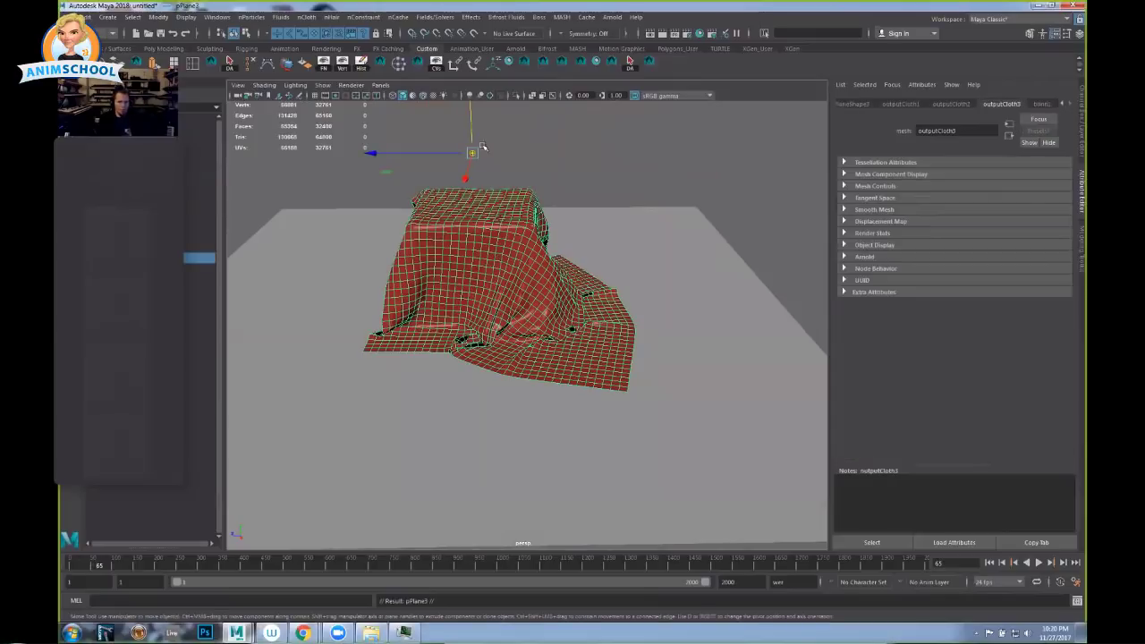
pyautogui.moveTo(473, 129); pyautogui.dragTo(478, 16)
pyautogui.keyDown('alt'); pyautogui.moveTo(524, 221); pyautogui.dragTo(514, 310, button='middle'); pyautogui.keyUp('alt')
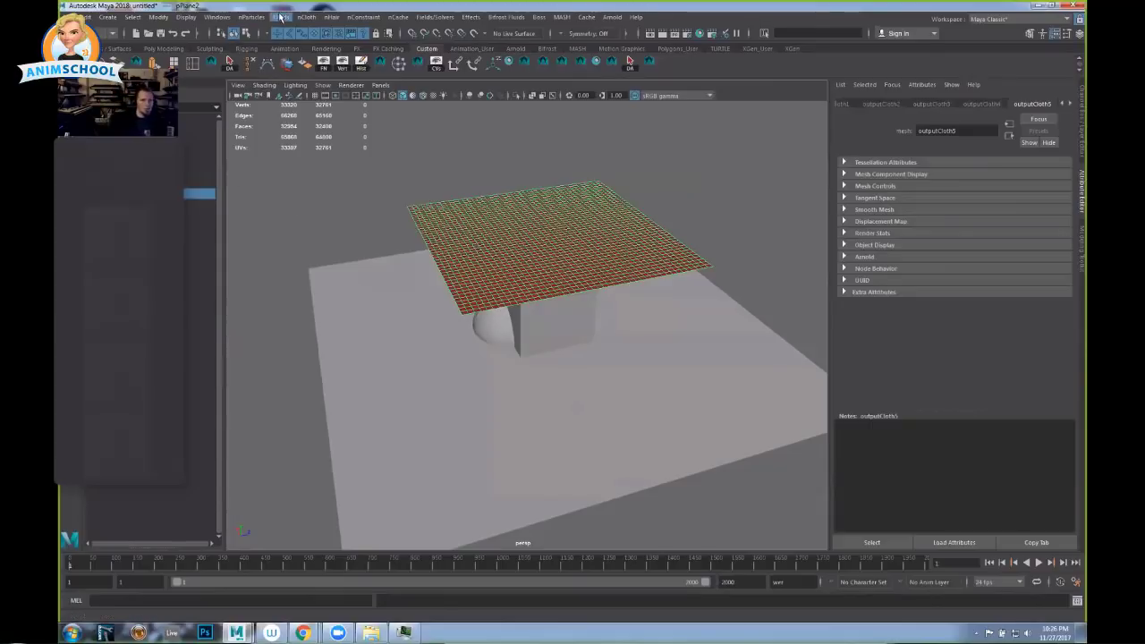
# Convert the flat red plane to nCloth and make the cube, sphere and ground plane passive colliders.
pyautogui.click(307, 17)
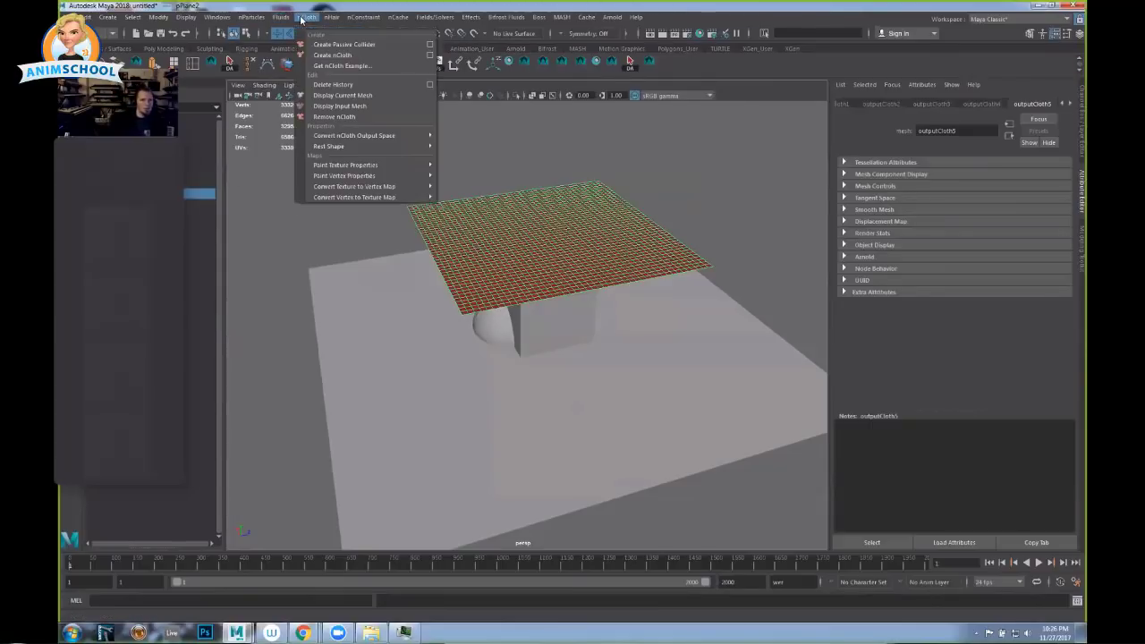
pyautogui.click(331, 55)
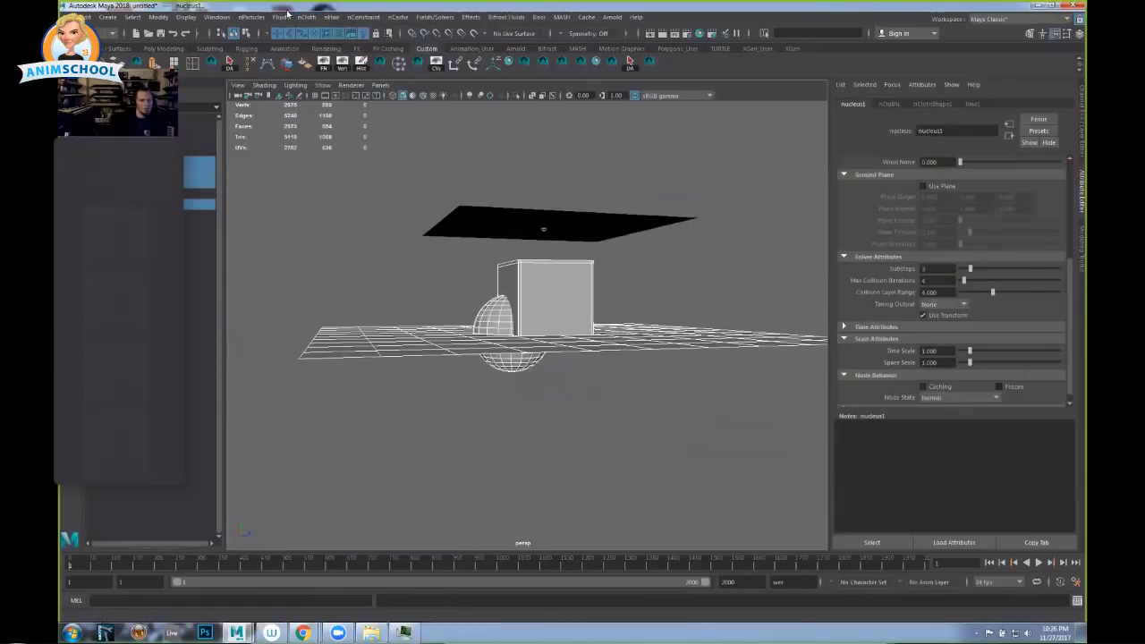
pyautogui.click(307, 17)
pyautogui.click(333, 45)
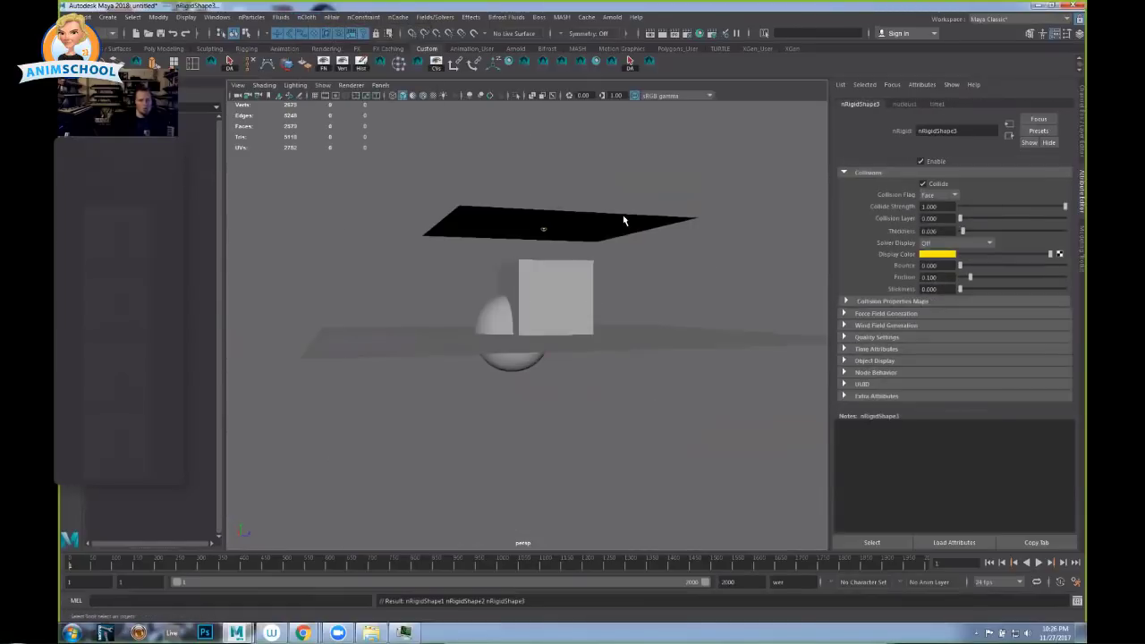
# Set the Space Scale of the cloth's nucleus solver to 0.45.
pyautogui.click(623, 220)
pyautogui.keyDown('alt'); pyautogui.moveTo(633, 177); pyautogui.dragTo(641, 191); pyautogui.keyUp('alt')
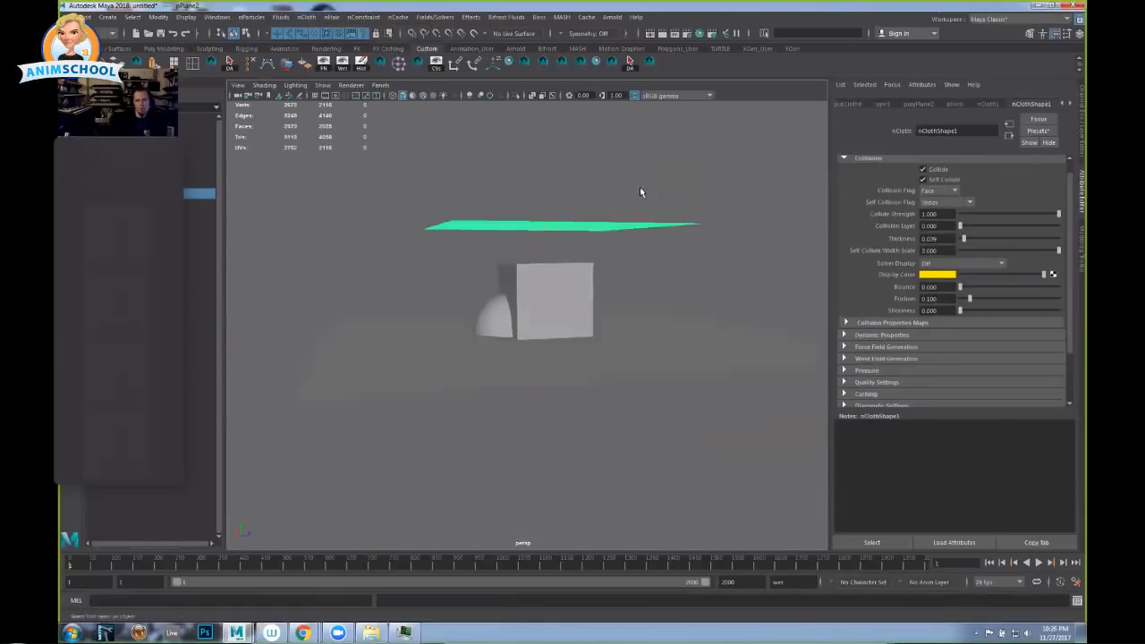
pyautogui.click(1068, 104)
pyautogui.click(1012, 104)
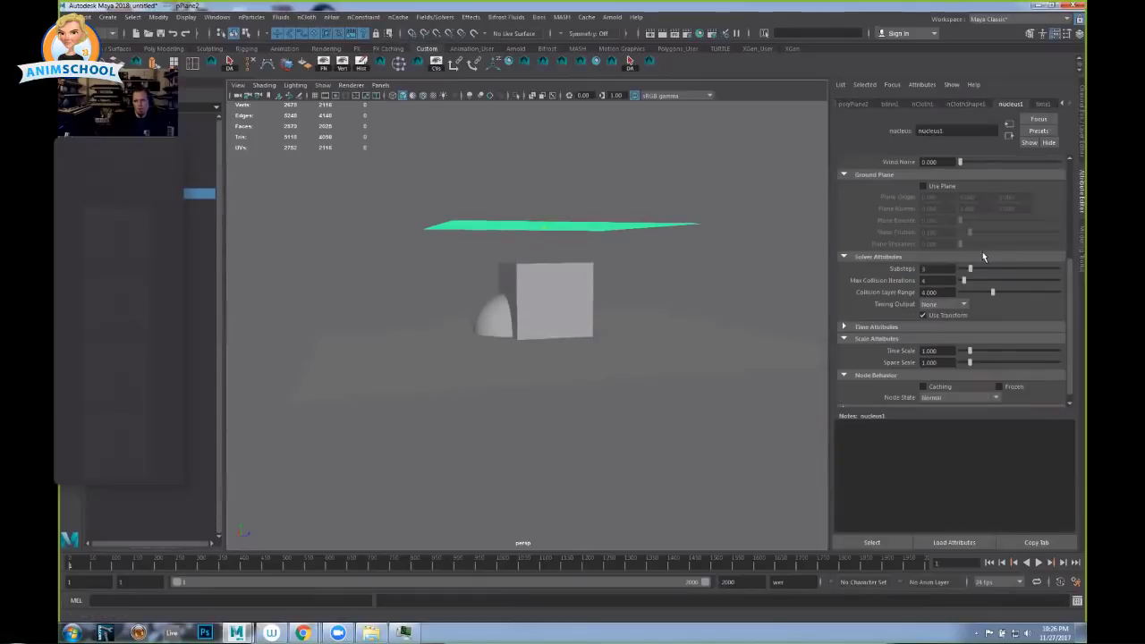
pyautogui.doubleClick(942, 361)
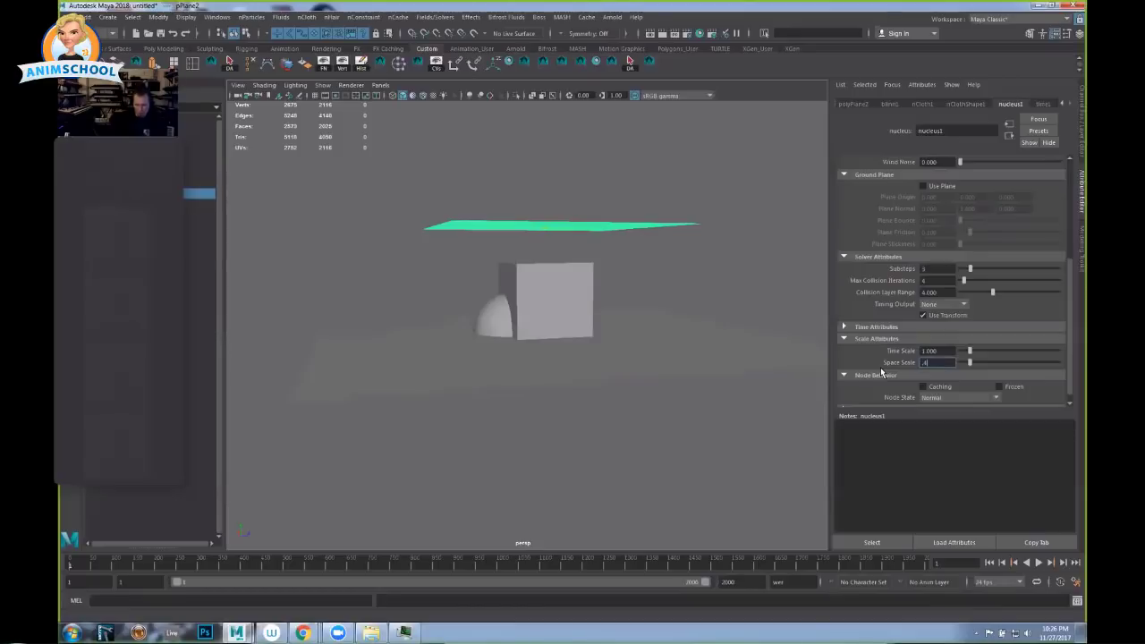
pyautogui.press('Return')
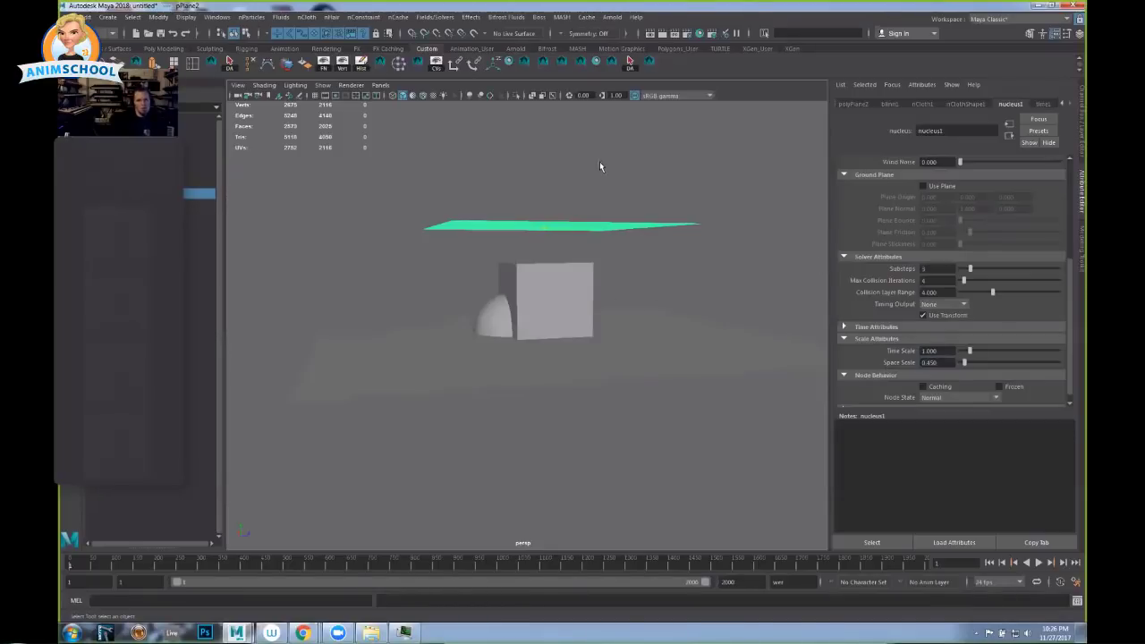
# Select the vertices at one corner of the cloth plane and attach them with a Transform Constraint.
pyautogui.click(600, 163)
pyautogui.keyDown('alt'); pyautogui.moveTo(599, 163); pyautogui.dragTo(613, 225); pyautogui.keyUp('alt')
pyautogui.keyDown('alt'); pyautogui.moveTo(581, 236); pyautogui.dragTo(572, 258, button='right'); pyautogui.keyUp('alt')
pyautogui.keyDown('alt'); pyautogui.moveTo(572, 259); pyautogui.dragTo(488, 291, button='middle'); pyautogui.keyUp('alt')
pyautogui.keyDown('alt'); pyautogui.moveTo(487, 291); pyautogui.dragTo(537, 261, button='right'); pyautogui.keyUp('alt')
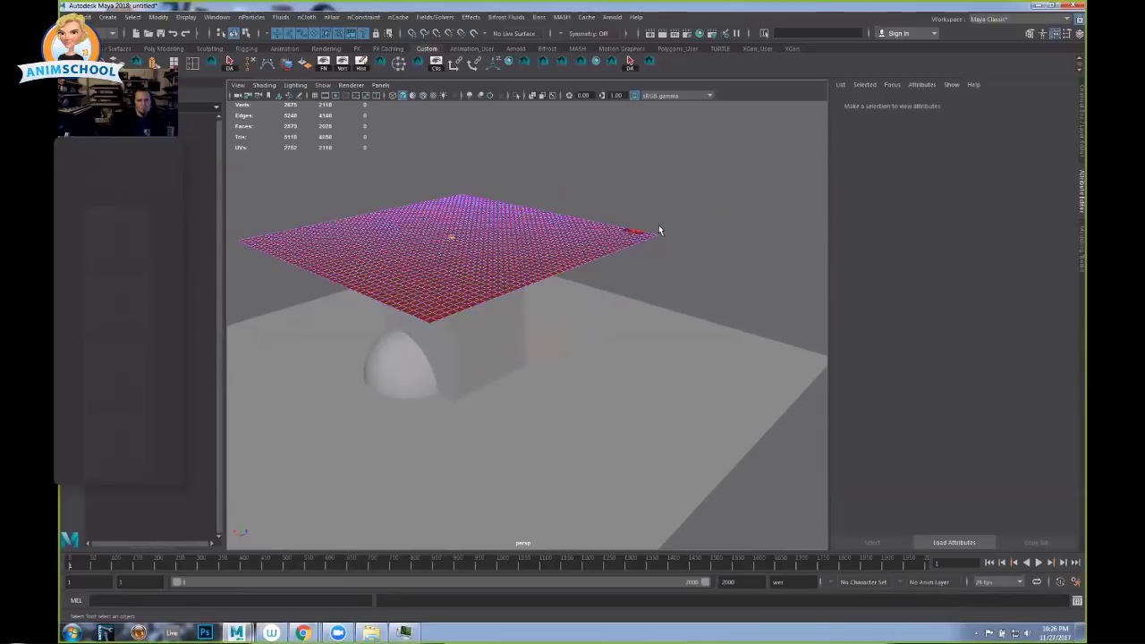
pyautogui.keyDown('alt'); pyautogui.moveTo(644, 236); pyautogui.dragTo(685, 278); pyautogui.keyUp('alt')
pyautogui.keyDown('alt'); pyautogui.moveTo(685, 278); pyautogui.dragTo(705, 258, button='right'); pyautogui.keyUp('alt')
pyautogui.keyDown('alt'); pyautogui.moveTo(705, 258); pyautogui.dragTo(662, 270, button='middle'); pyautogui.keyUp('alt')
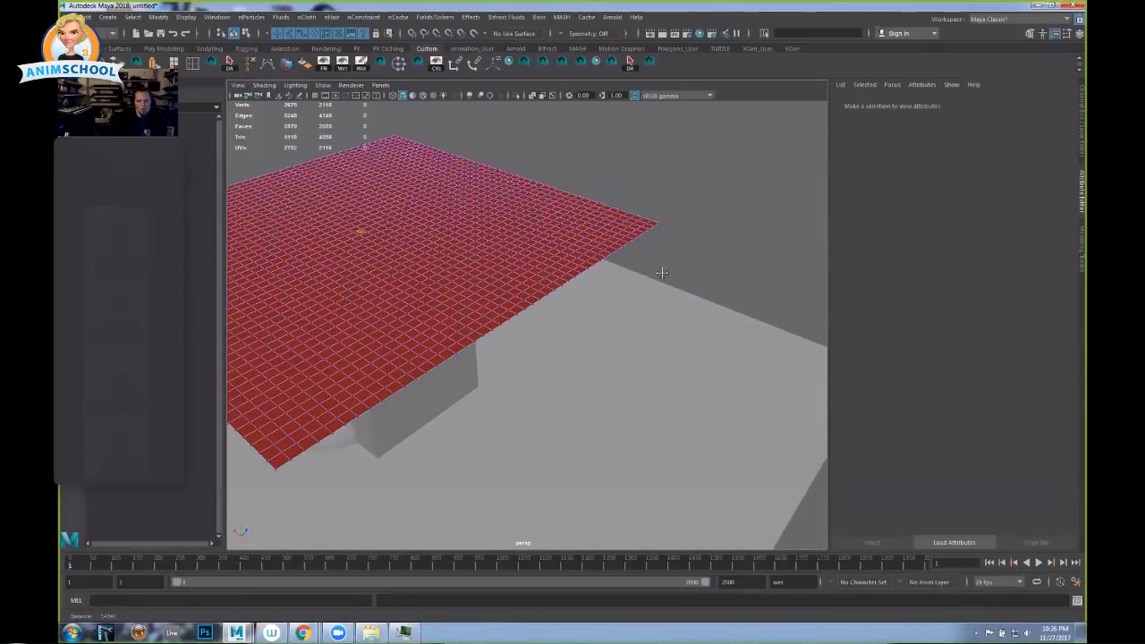
pyautogui.keyDown('alt'); pyautogui.moveTo(662, 270); pyautogui.dragTo(661, 211, button='right'); pyautogui.keyUp('alt')
pyautogui.moveTo(674, 219); pyautogui.dragTo(676, 219)
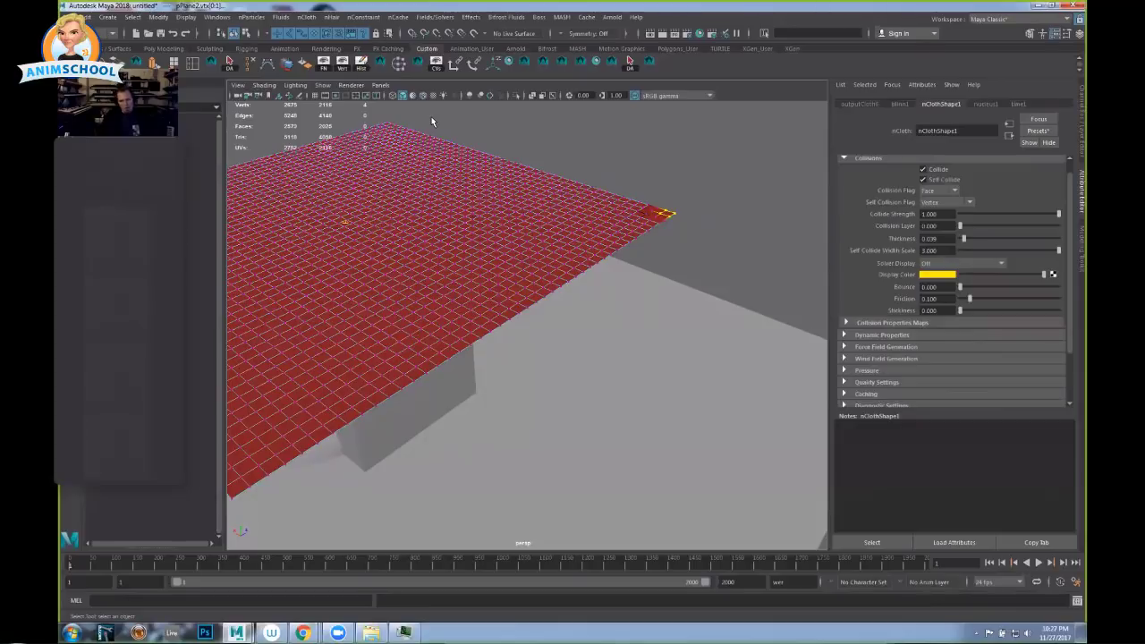
pyautogui.click(364, 18)
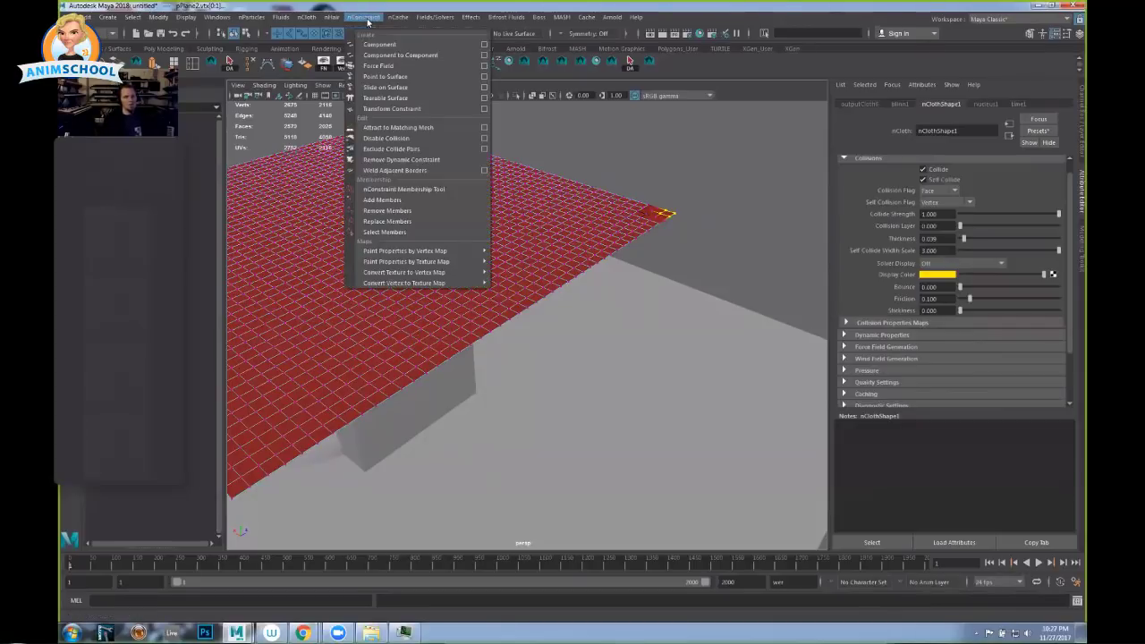
pyautogui.click(397, 109)
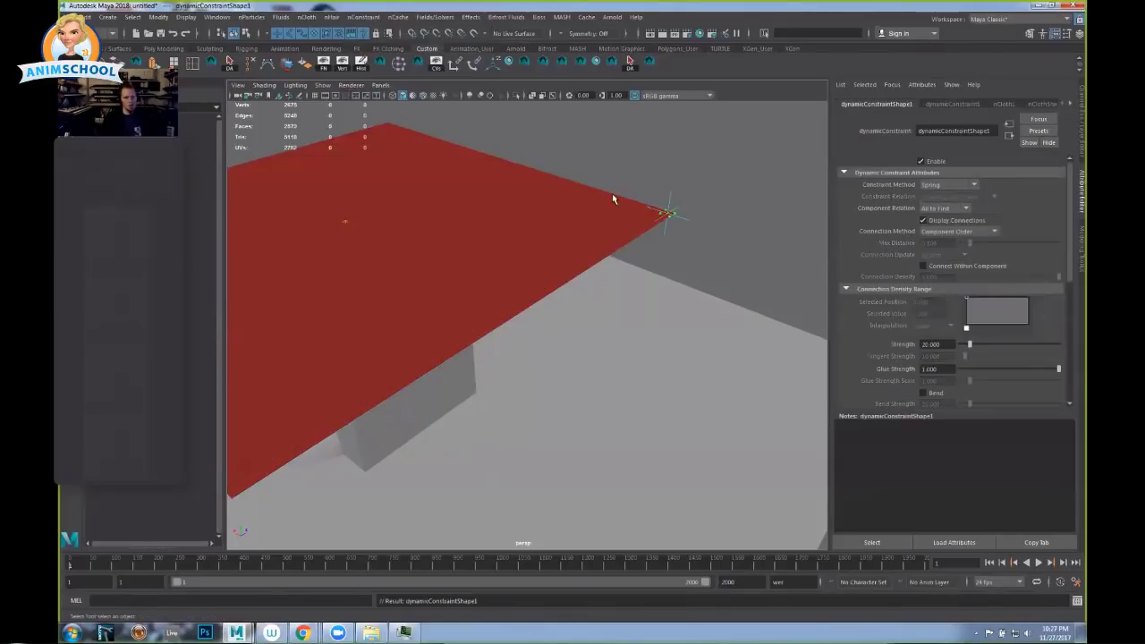
# Play the constrained cloth's simulation, turn on the cloth's smooth preview, and watch it drape from several angles.
pyautogui.keyDown('alt'); pyautogui.moveTo(682, 208); pyautogui.dragTo(501, 204, button='right'); pyautogui.keyUp('alt')
pyautogui.keyDown('alt'); pyautogui.moveTo(501, 204); pyautogui.dragTo(623, 168, button='middle'); pyautogui.keyUp('alt')
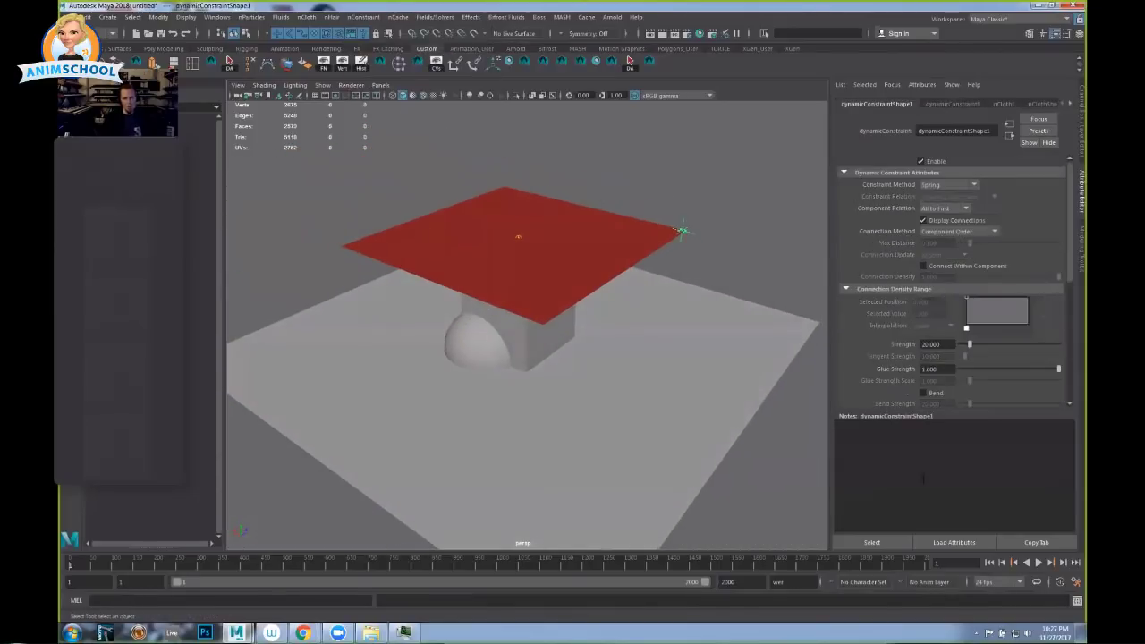
pyautogui.click(1037, 562)
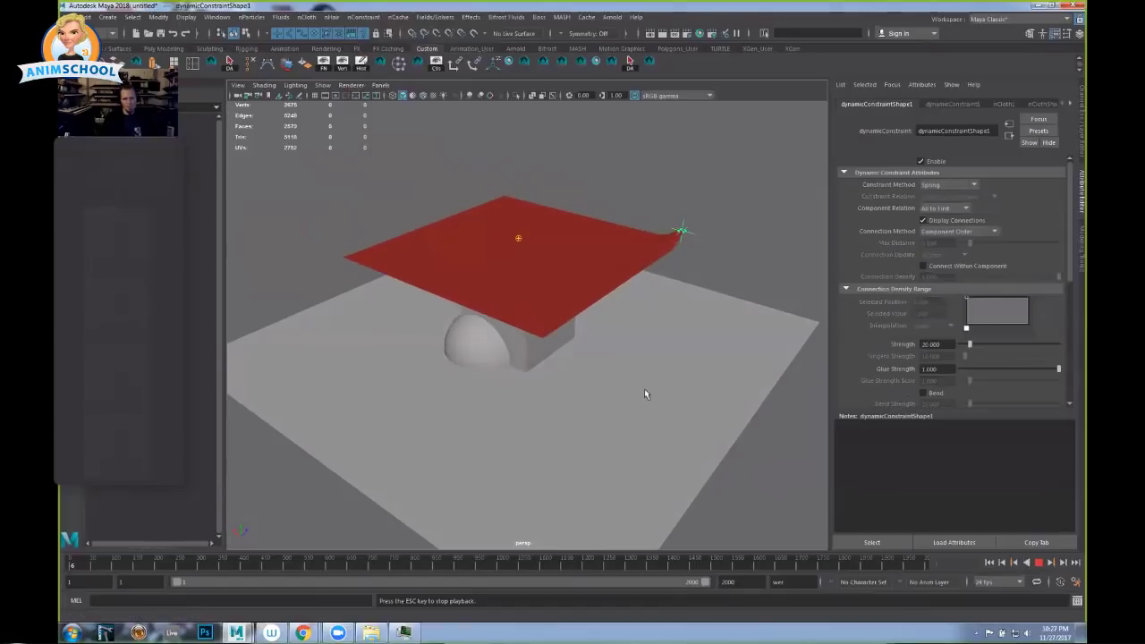
pyautogui.click(620, 271)
pyautogui.press('3')
pyautogui.click(613, 215)
pyautogui.keyDown('alt'); pyautogui.moveTo(595, 307); pyautogui.dragTo(729, 309); pyautogui.keyUp('alt')
pyautogui.scroll(4, 555, 359)
pyautogui.keyDown('alt'); pyautogui.moveTo(552, 366); pyautogui.dragTo(805, 259); pyautogui.keyUp('alt')
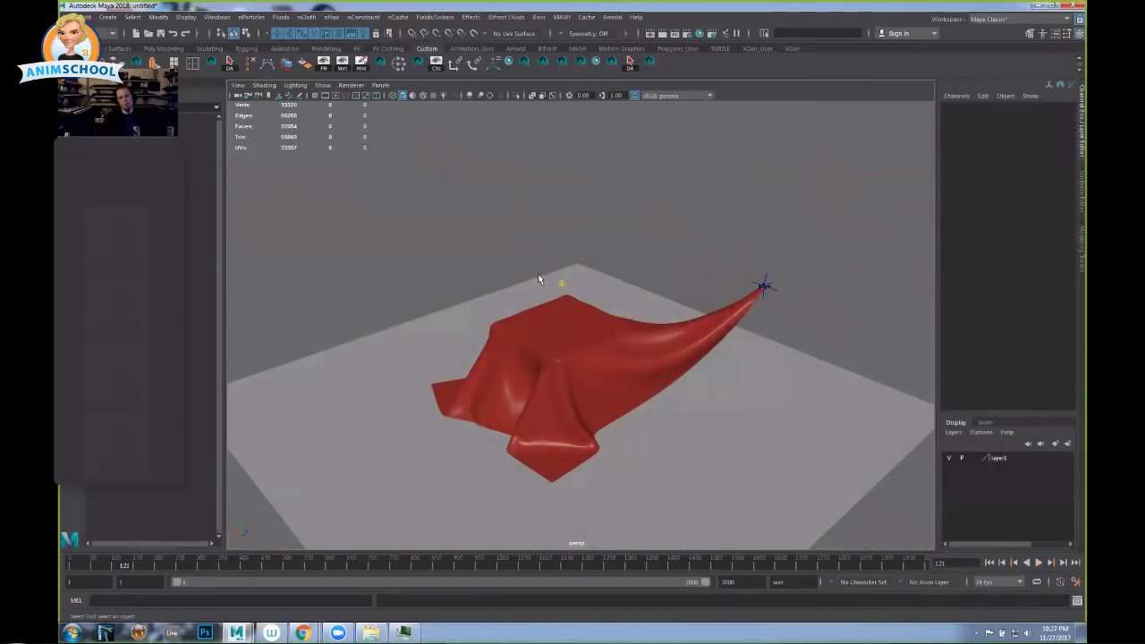
# Select the constraint holding the cloth's corner and inspect the draped cloth around it.
pyautogui.click(759, 284)
pyautogui.keyDown('alt'); pyautogui.moveTo(496, 276); pyautogui.dragTo(654, 237); pyautogui.keyUp('alt')
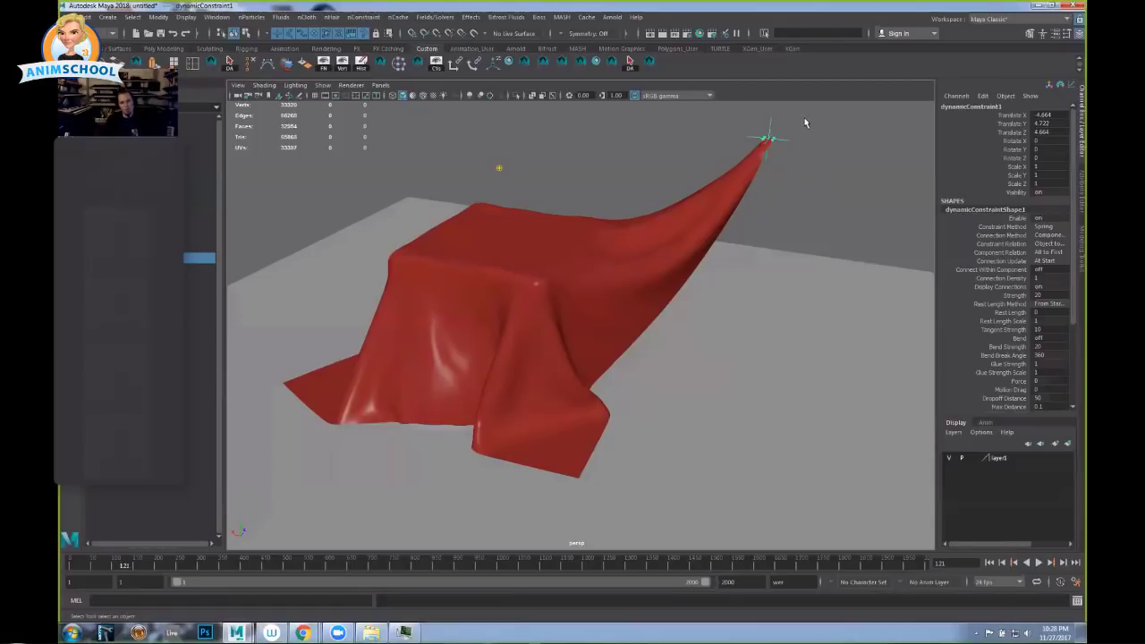
pyautogui.click(771, 132)
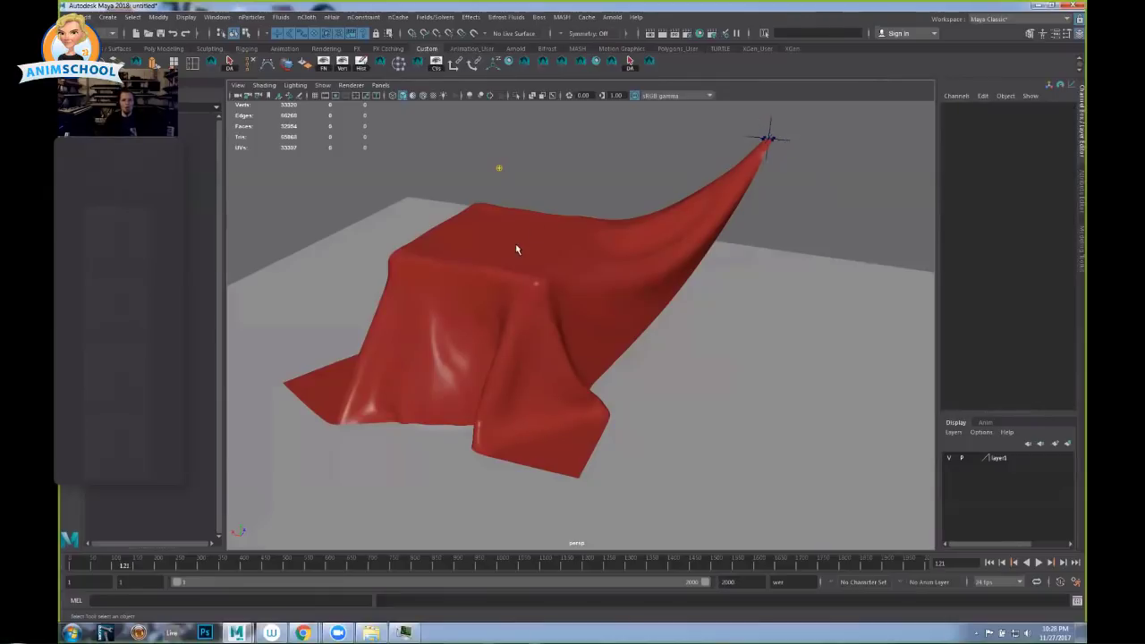
# At frame 63, turn on automatic keyframing and key the translate and rotate channels of the constraint at the cloth's corner.
pyautogui.click(763, 140)
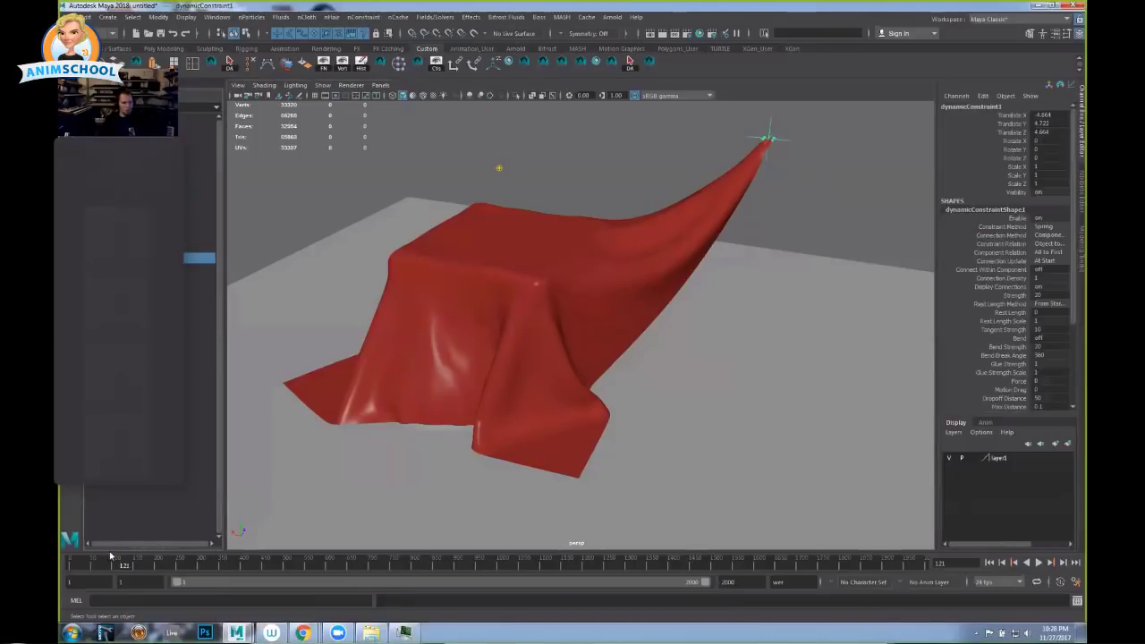
pyautogui.moveTo(92, 561)
pyautogui.mouseDown()
pyautogui.moveTo(72, 564)
pyautogui.moveTo(98, 570)
pyautogui.mouseUp()
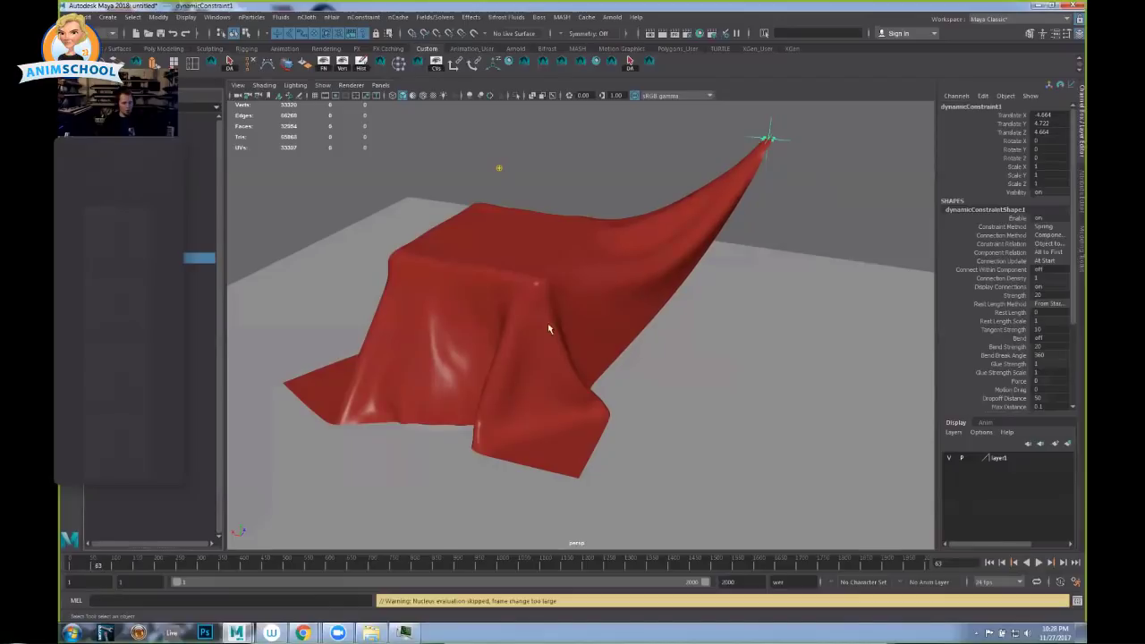
pyautogui.keyDown('alt'); pyautogui.moveTo(549, 329); pyautogui.dragTo(755, 219); pyautogui.keyUp('alt')
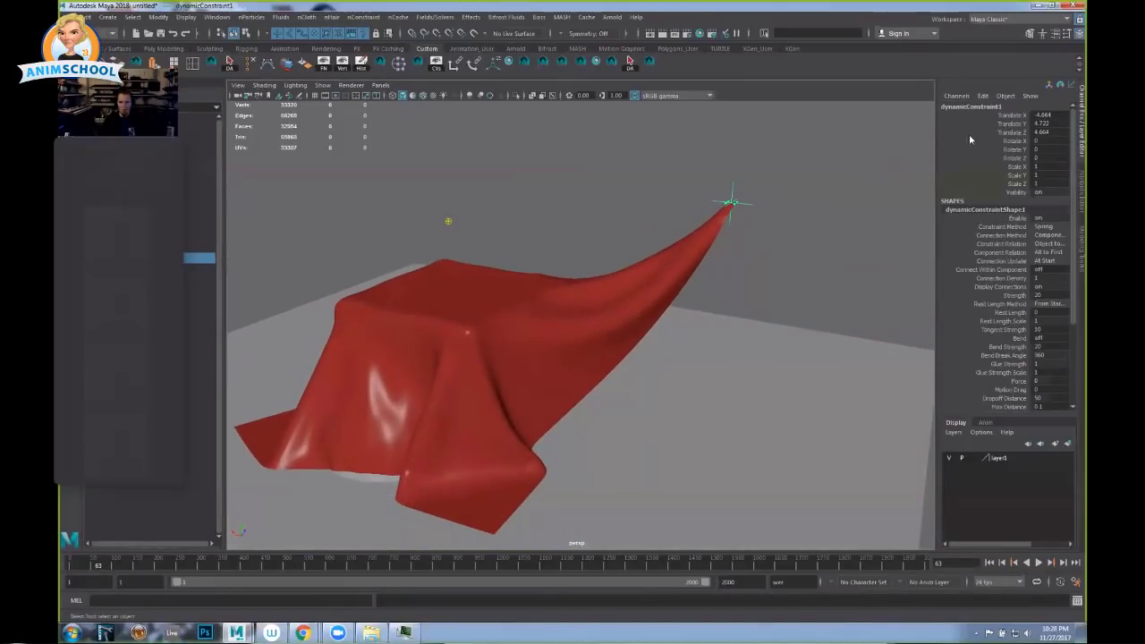
pyautogui.click(1059, 582)
pyautogui.moveTo(1010, 114); pyautogui.dragTo(1010, 158)
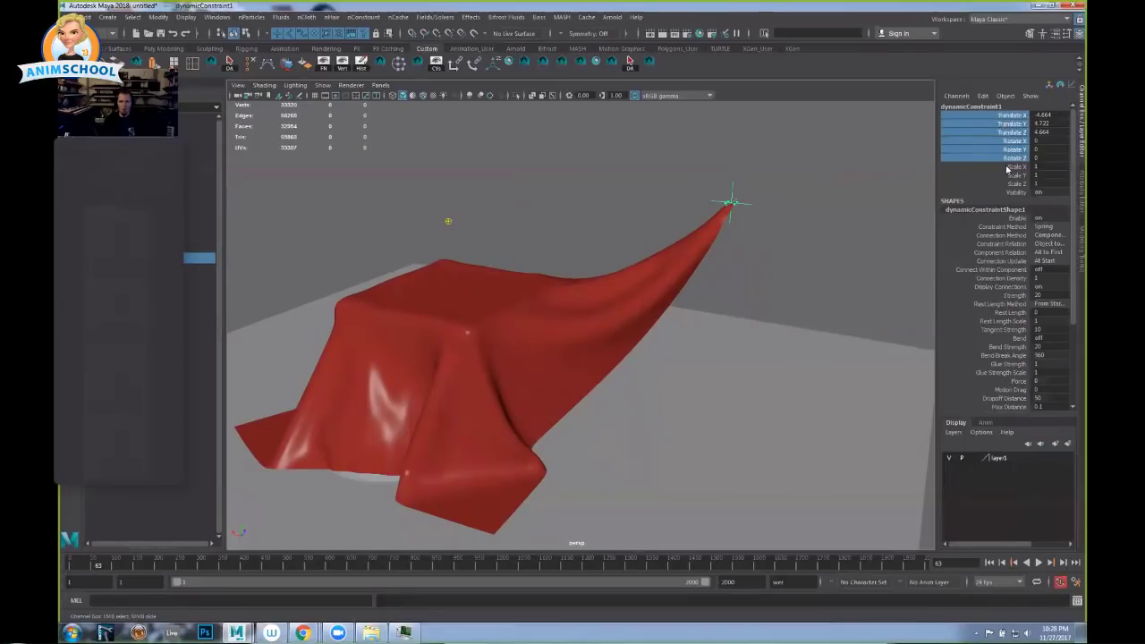
pyautogui.rightClick(1016, 123)
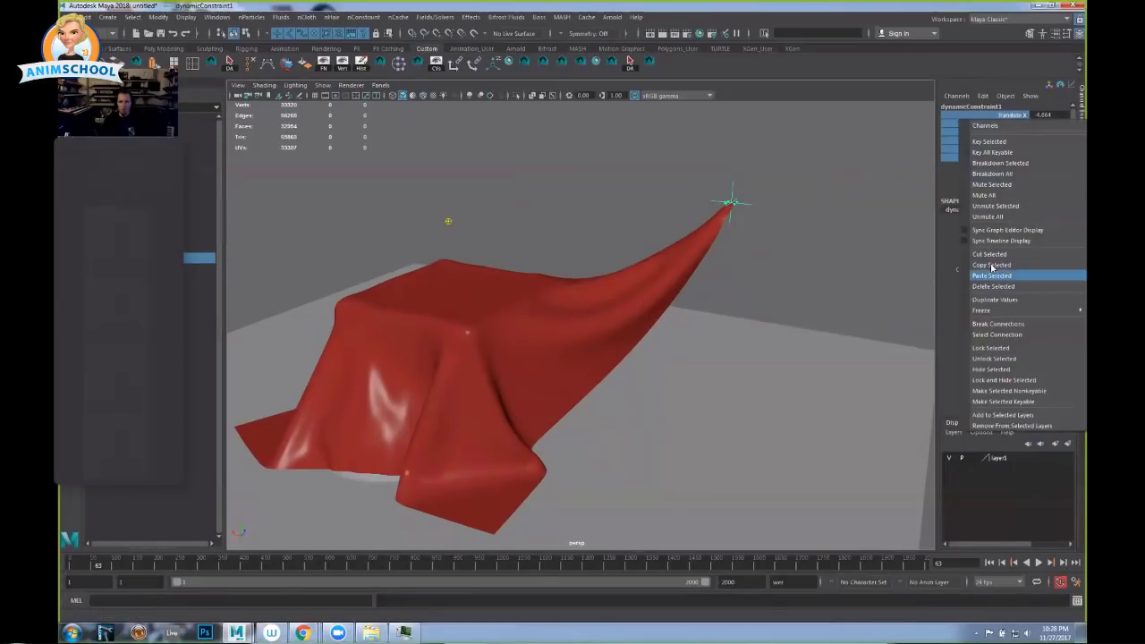
pyautogui.click(989, 141)
# At frame 77, move the corner constraint inward over the box and raise it well above the cloth.
pyautogui.keyDown('alt'); pyautogui.moveTo(721, 253); pyautogui.dragTo(689, 242, button='right'); pyautogui.keyUp('alt')
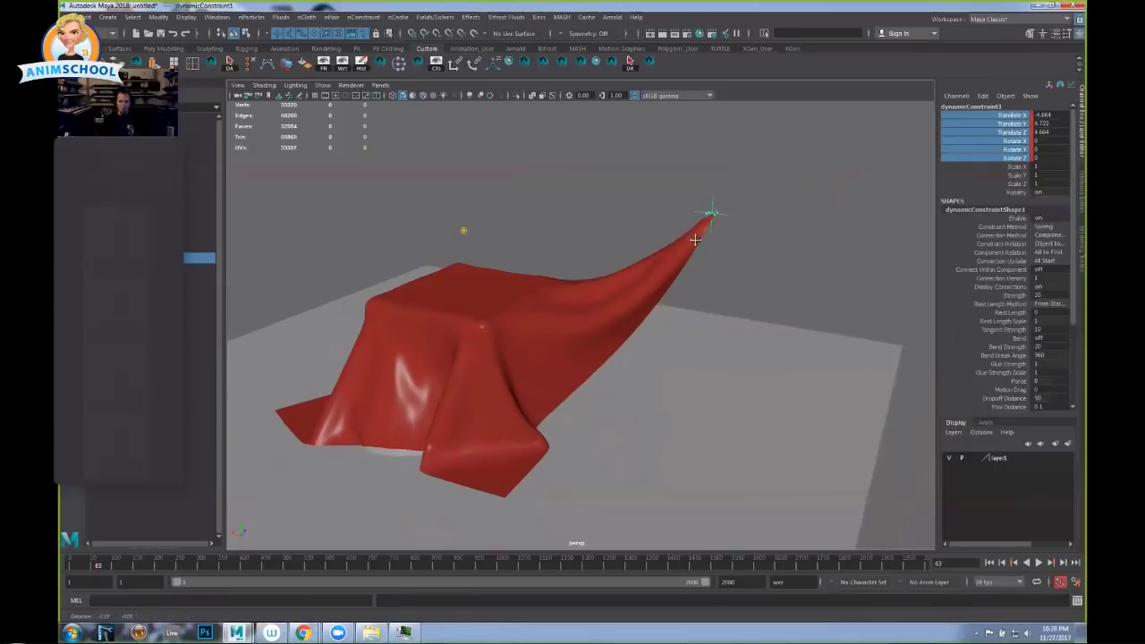
pyautogui.keyDown('alt'); pyautogui.moveTo(690, 243); pyautogui.dragTo(716, 253); pyautogui.keyUp('alt')
pyautogui.press('w')
pyautogui.moveTo(668, 226); pyautogui.dragTo(486, 209)
pyautogui.keyDown('alt'); pyautogui.moveTo(605, 250); pyautogui.dragTo(556, 273); pyautogui.keyUp('alt')
pyautogui.moveTo(674, 247); pyautogui.dragTo(570, 307)
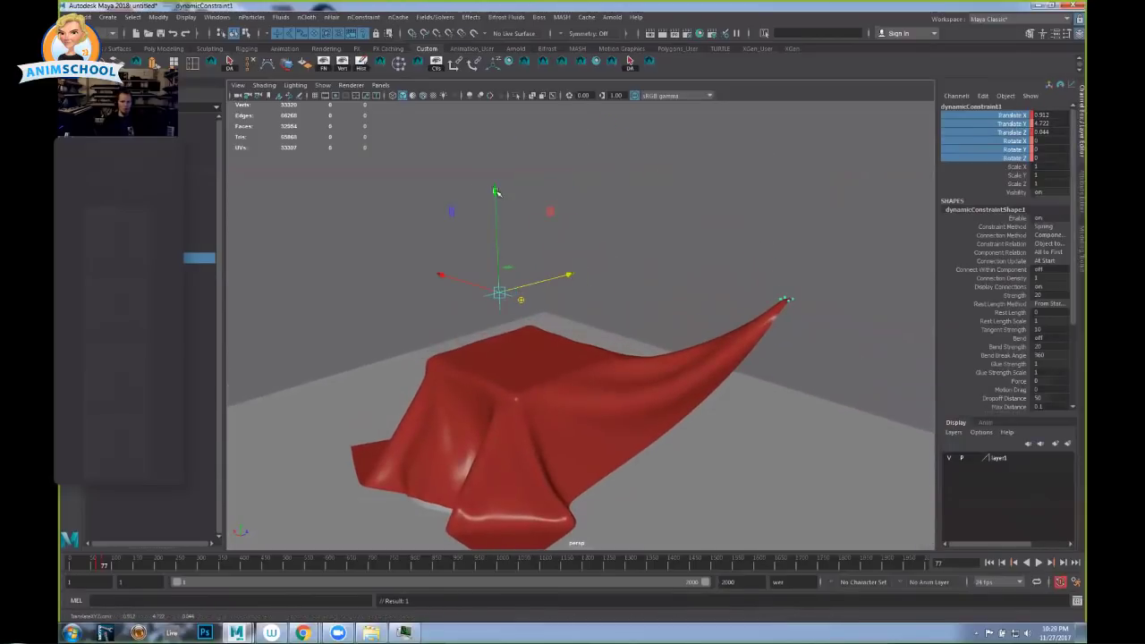
pyautogui.moveTo(497, 191); pyautogui.dragTo(497, 99)
pyautogui.moveTo(429, 193); pyautogui.dragTo(469, 203)
pyautogui.keyDown('alt'); pyautogui.moveTo(749, 230); pyautogui.dragTo(590, 202); pyautogui.keyUp('alt')
pyautogui.click(792, 222)
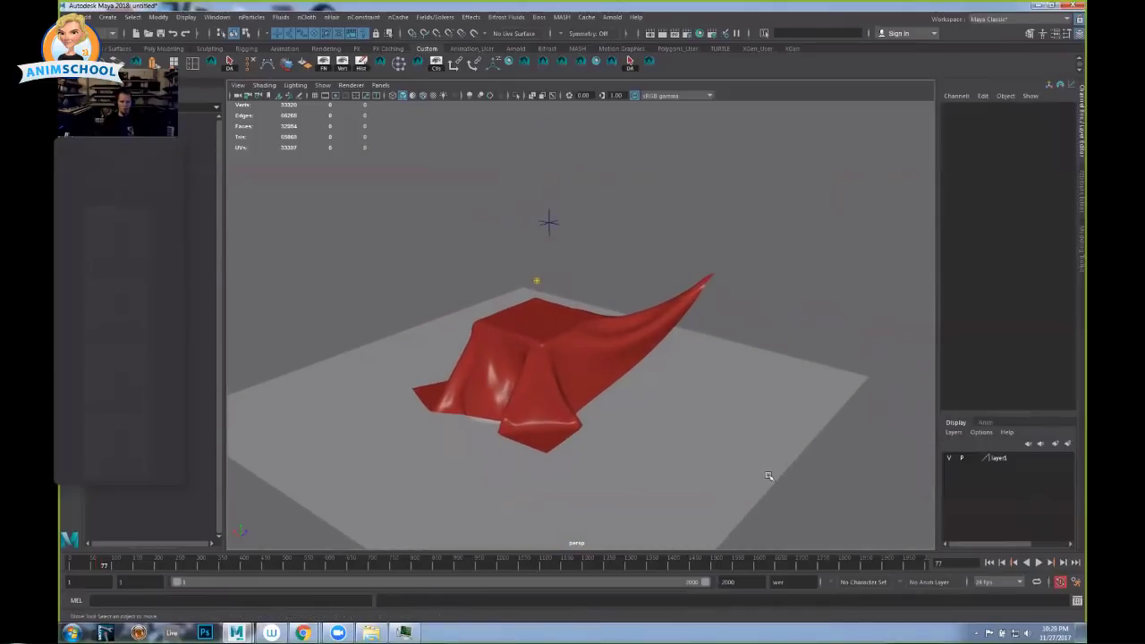
# Replay the cloth simulation from the first frame and shorten the playback range to end at frame 175.
pyautogui.click(991, 563)
pyautogui.click(1037, 562)
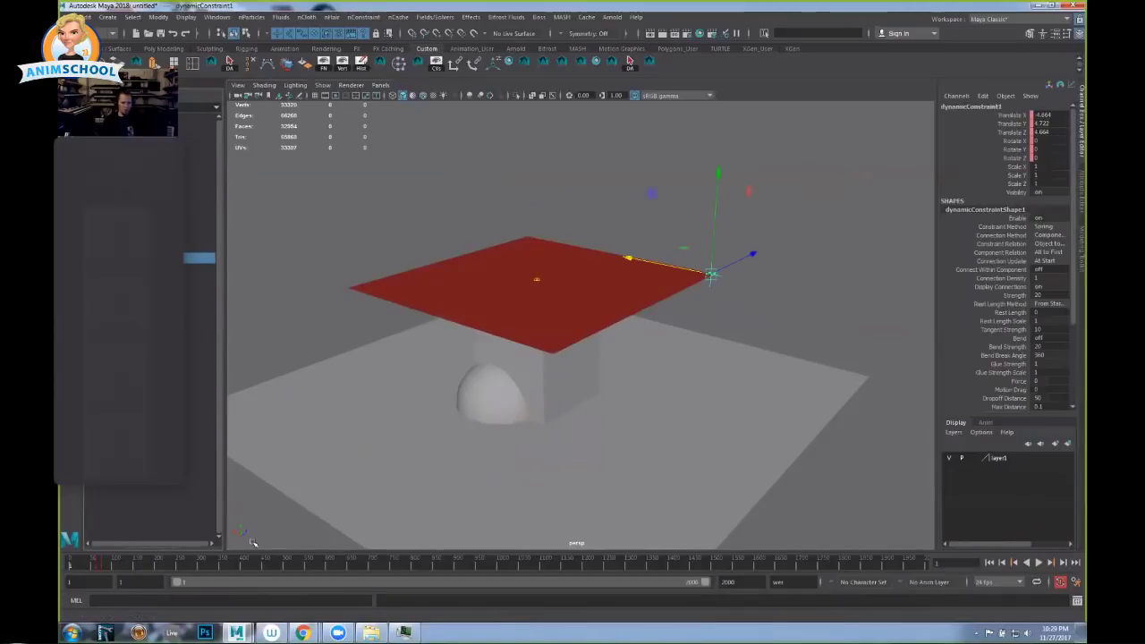
pyautogui.moveTo(702, 585); pyautogui.dragTo(225, 586)
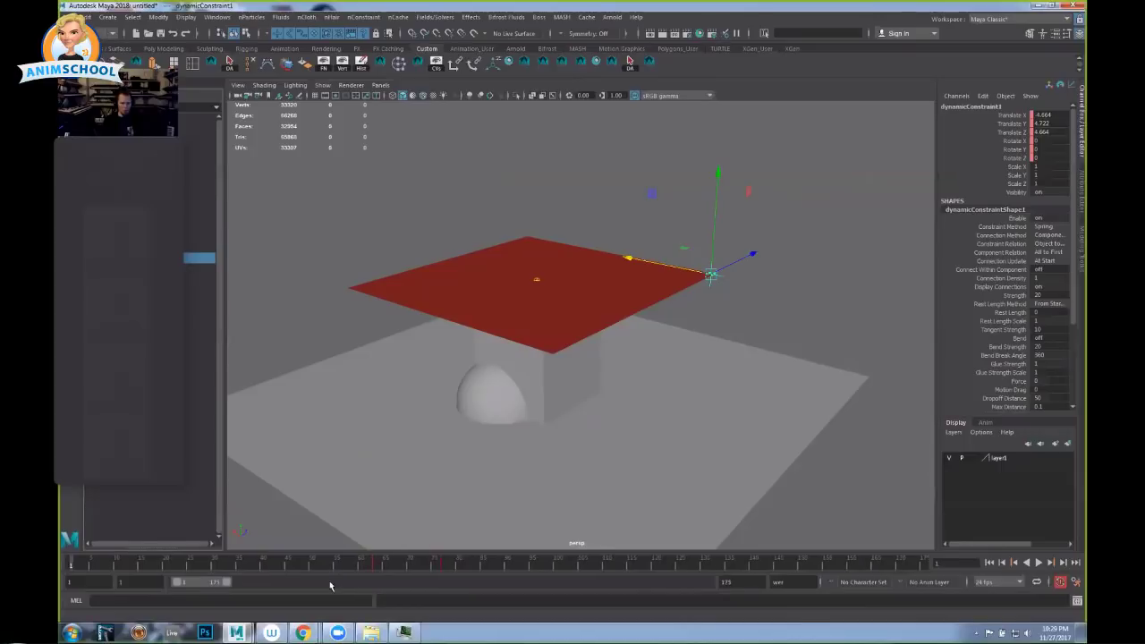
# Key the constraint's Enable attribute on at frame 75.
pyautogui.moveTo(355, 563); pyautogui.dragTo(430, 567)
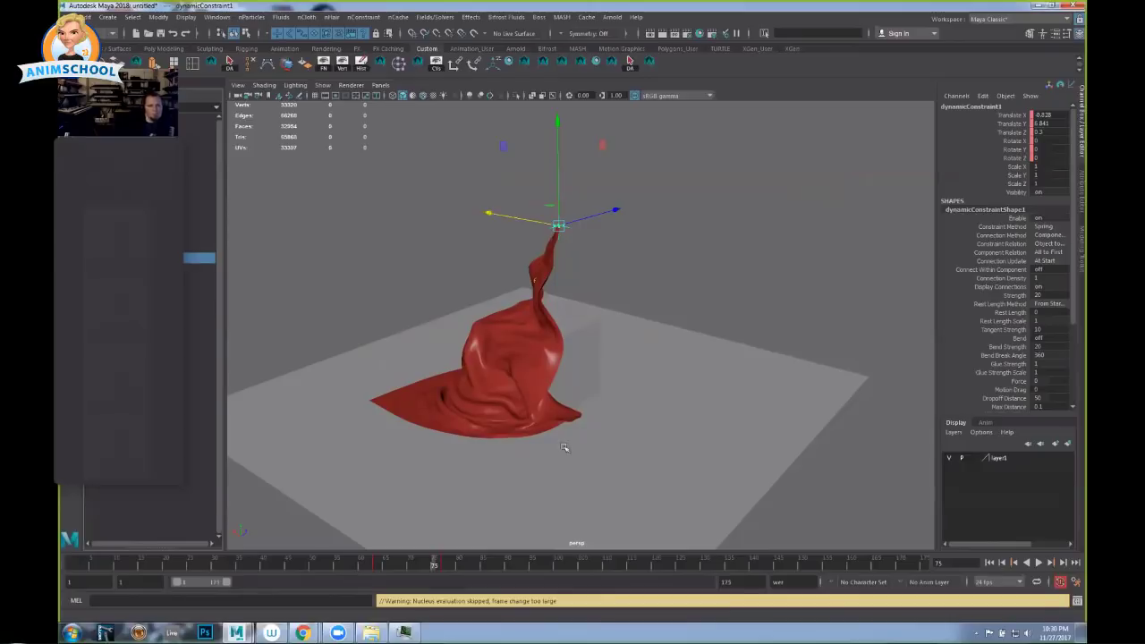
pyautogui.click(1014, 220)
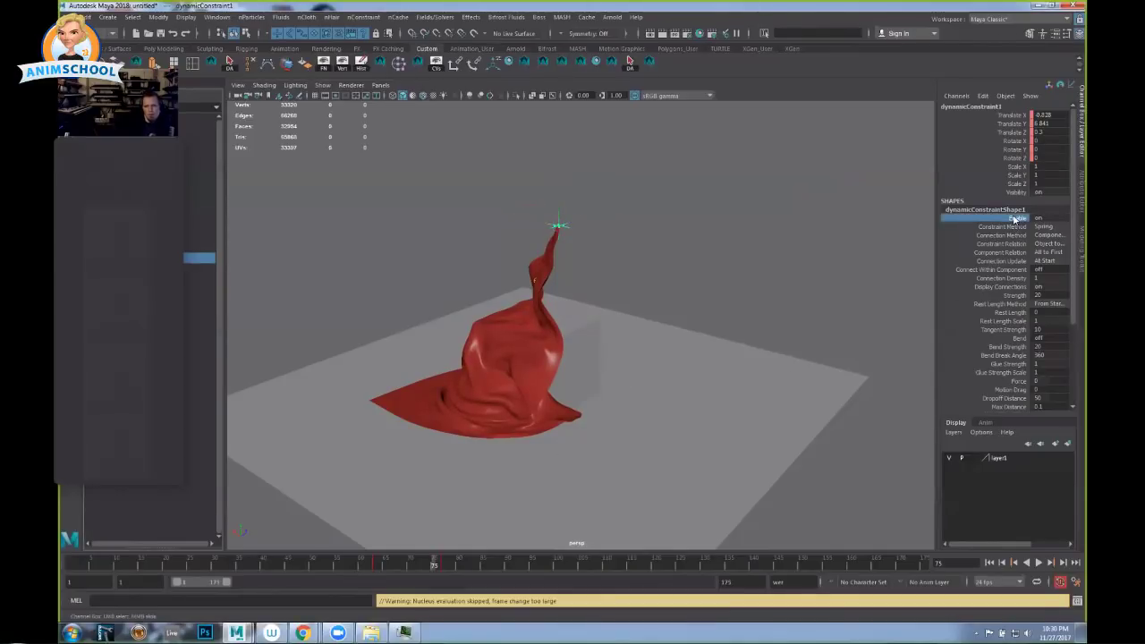
pyautogui.rightClick(1014, 219)
pyautogui.click(993, 236)
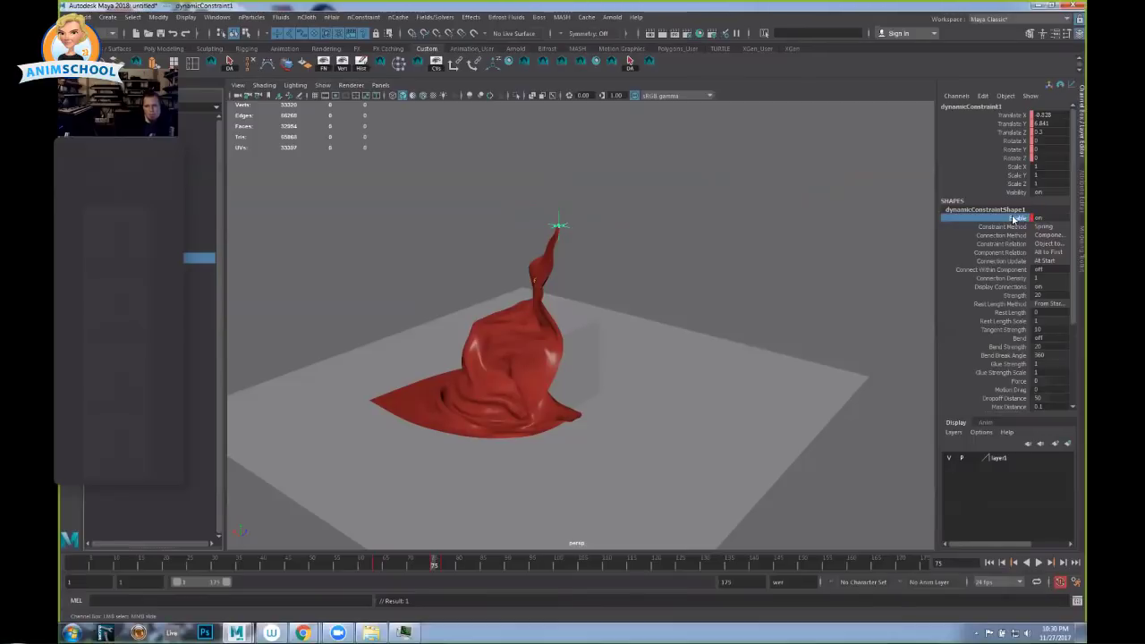
# Advance to frame 76 and set the constraint's Enable attribute to 0 so it releases the cloth.
pyautogui.click(438, 564)
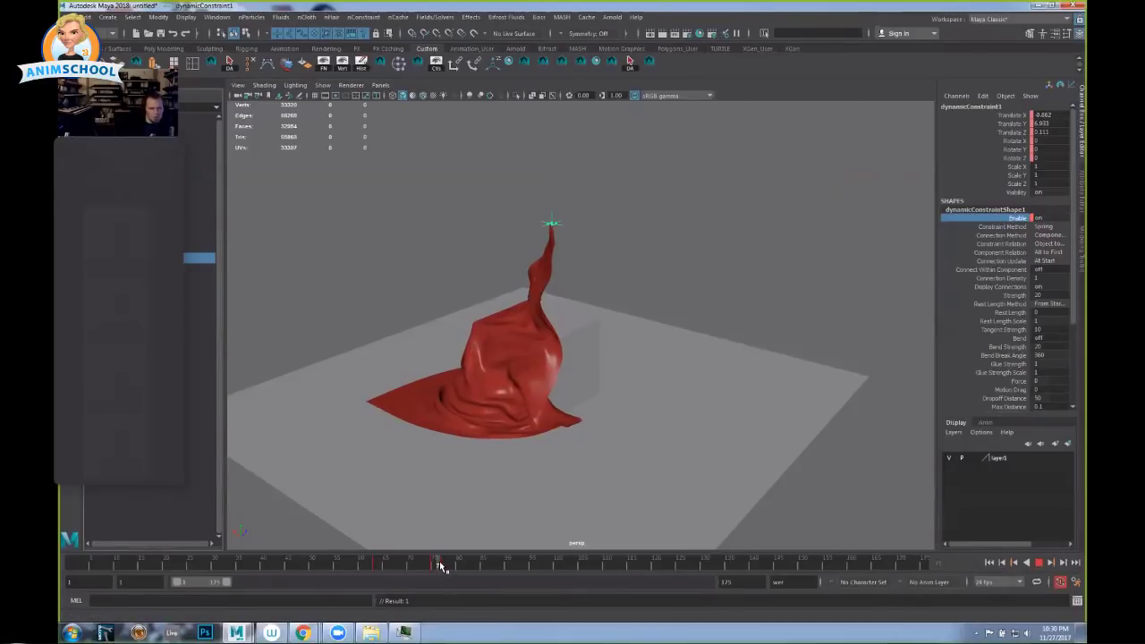
pyautogui.doubleClick(1042, 217)
pyautogui.write('0')
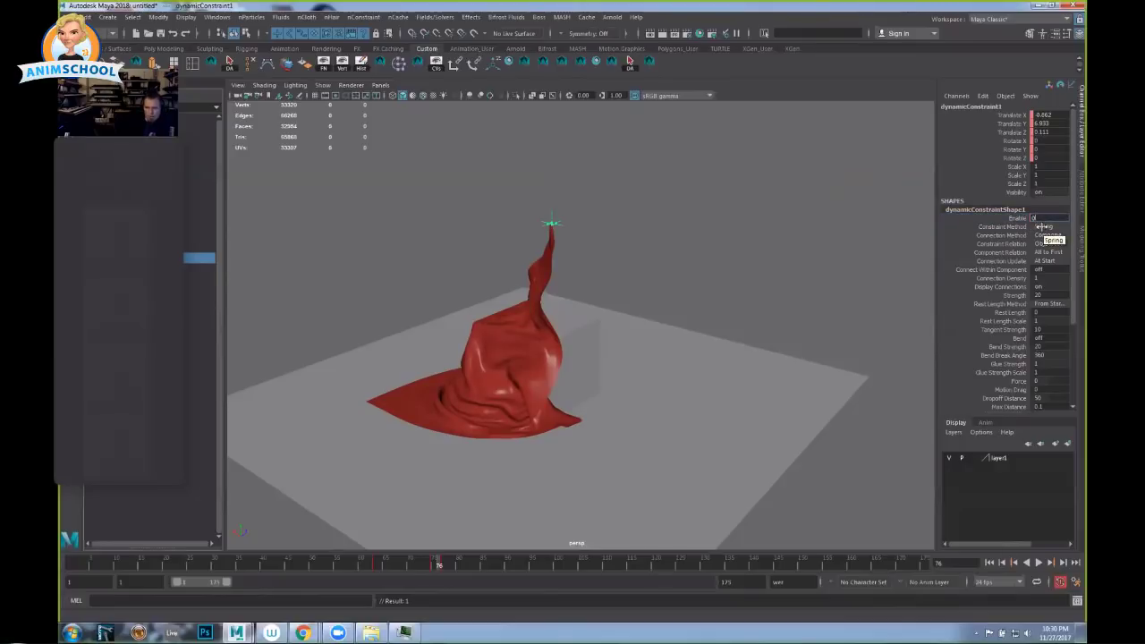
pyautogui.click(800, 367)
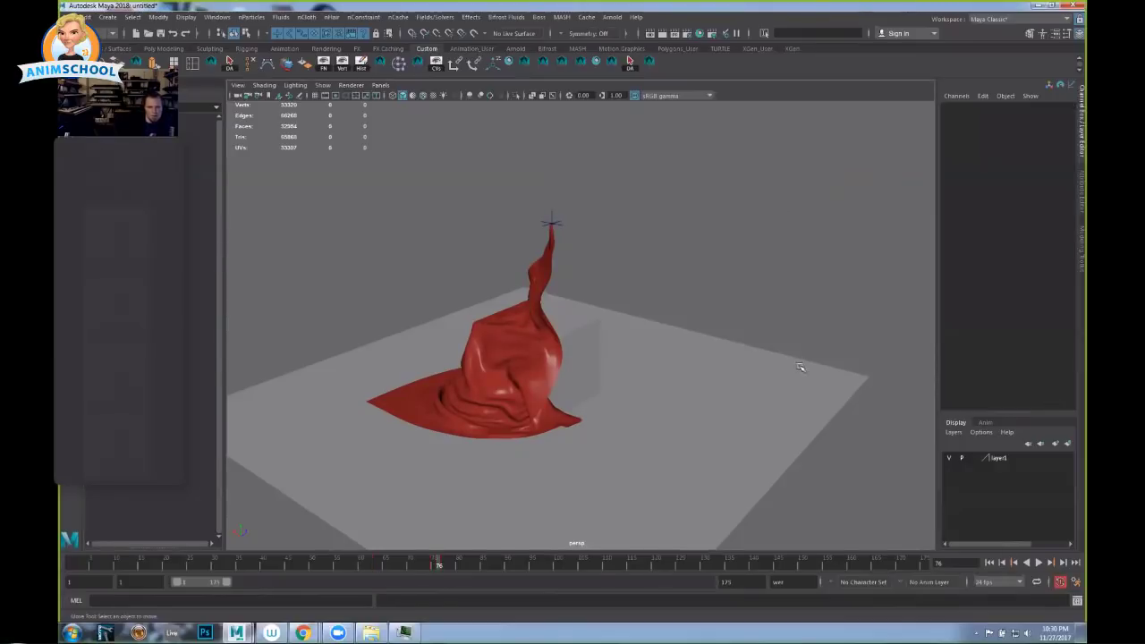
# Play the simulation from the start to watch the cloth being lifted and released, and return to the first frame.
pyautogui.click(989, 562)
pyautogui.click(1037, 562)
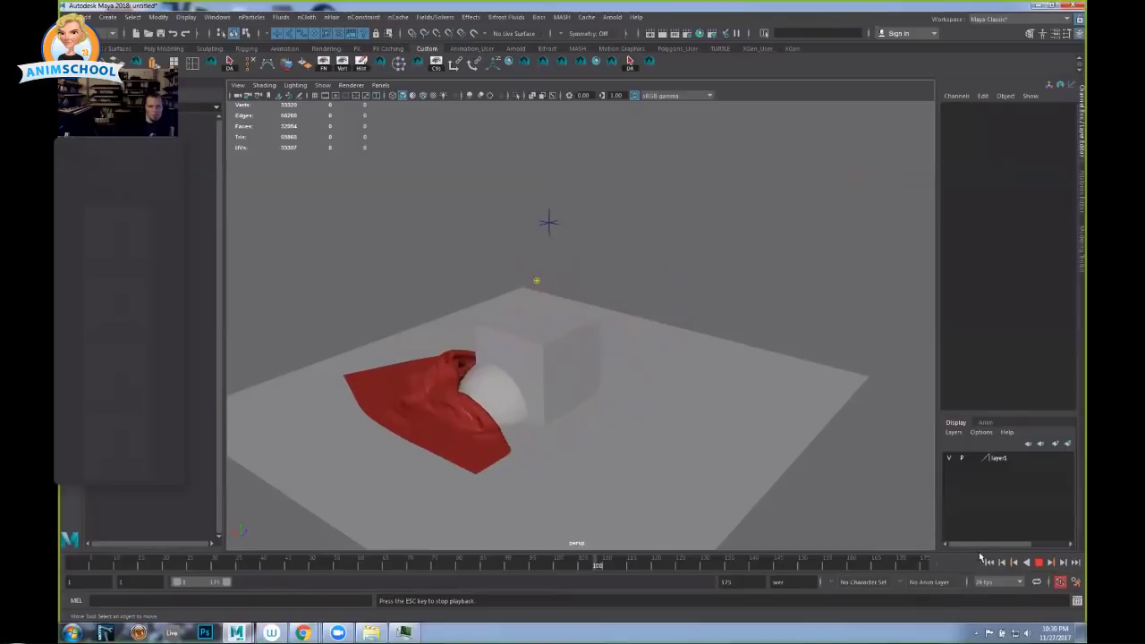
pyautogui.click(1036, 561)
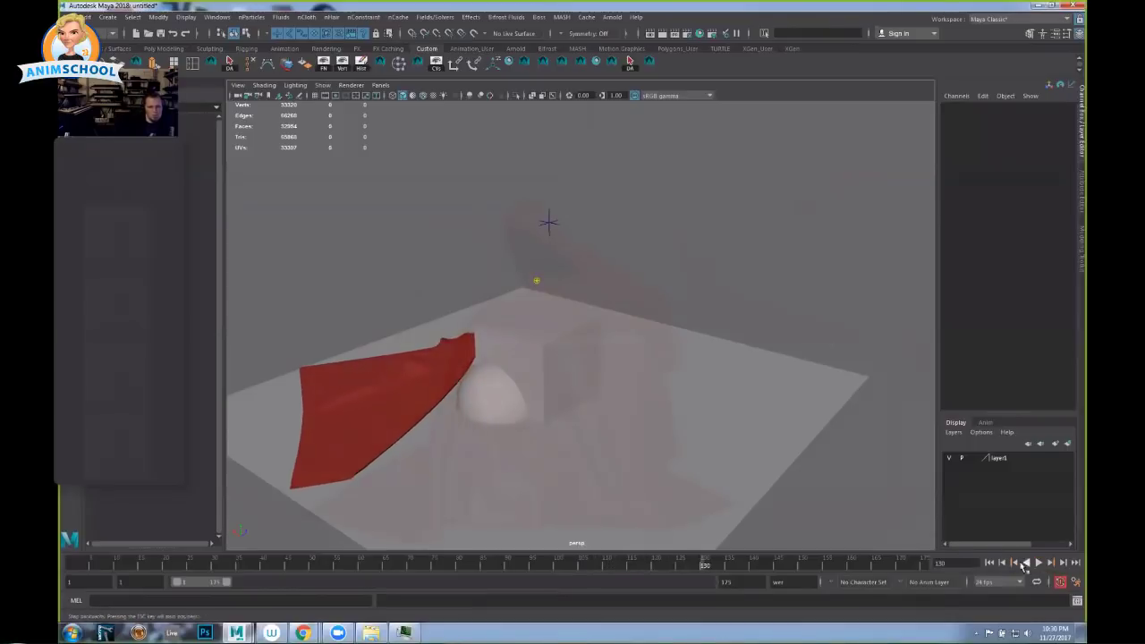
pyautogui.click(989, 562)
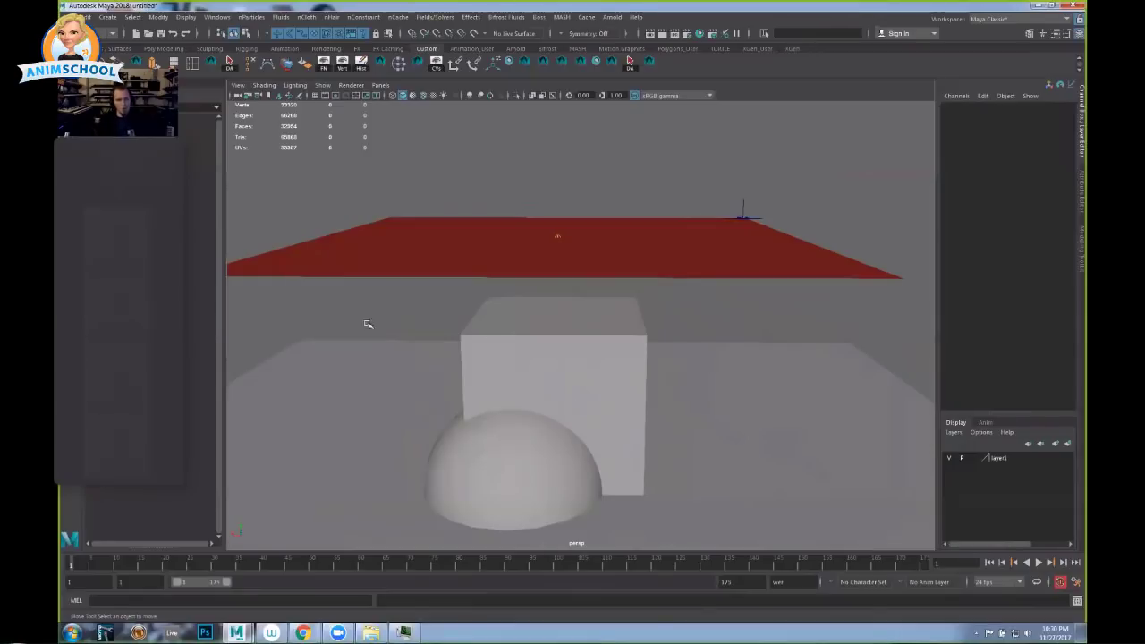
# Select the corner constraint and examine the keys on its Enable attribute around frame 75.
pyautogui.click(198, 257)
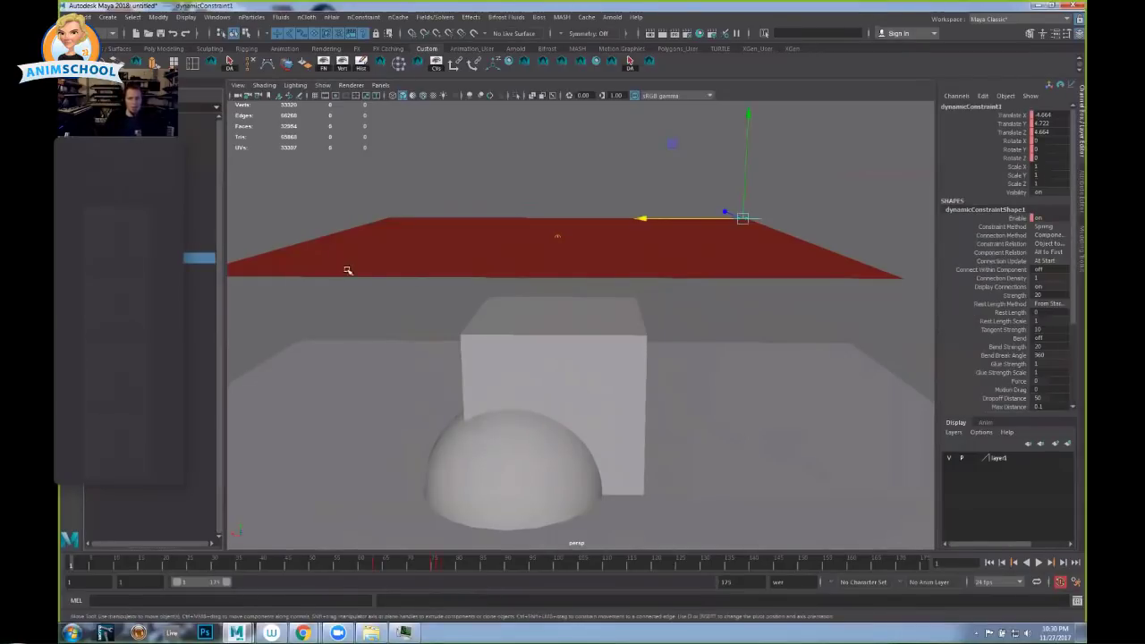
pyautogui.click(1016, 220)
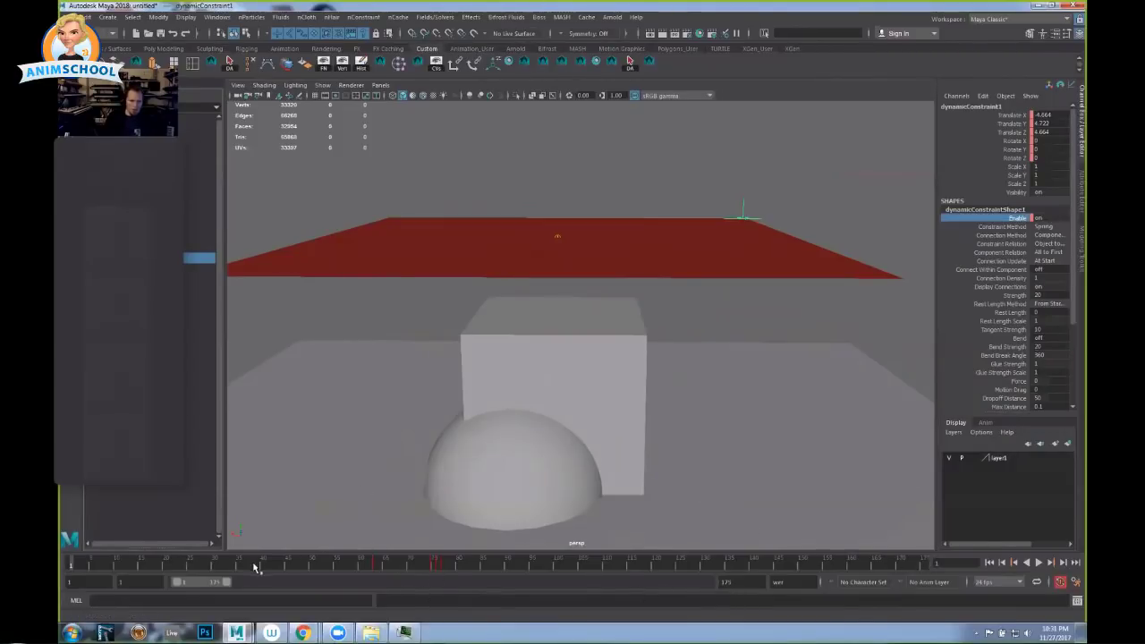
pyautogui.click(434, 564)
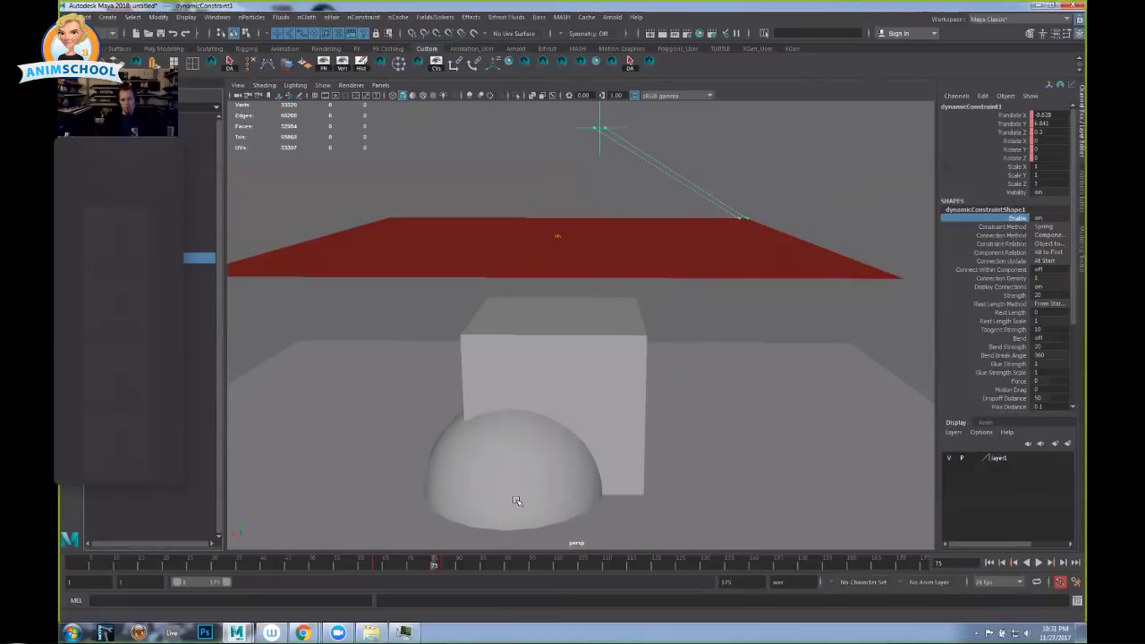